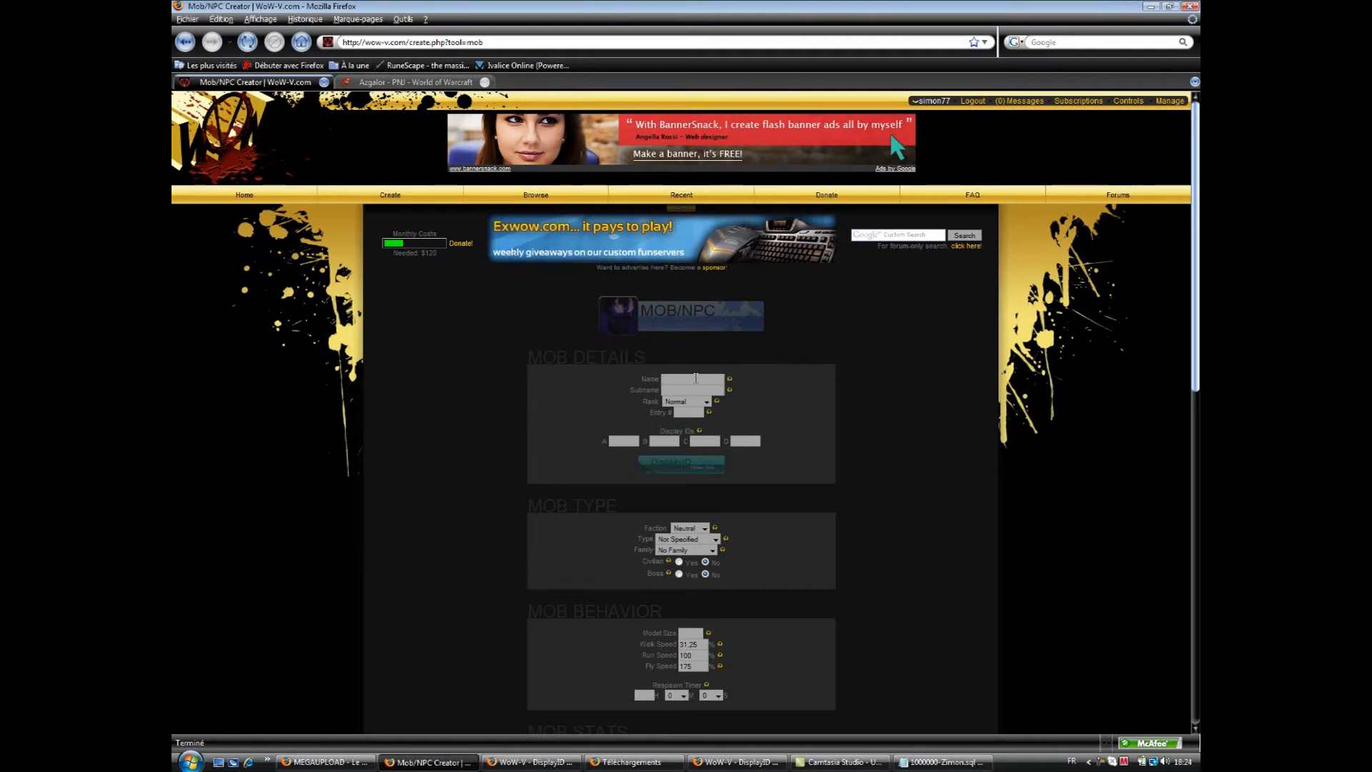
# Name the mob Zimon and set its rank to World Boss.
pyautogui.write('Zimon')
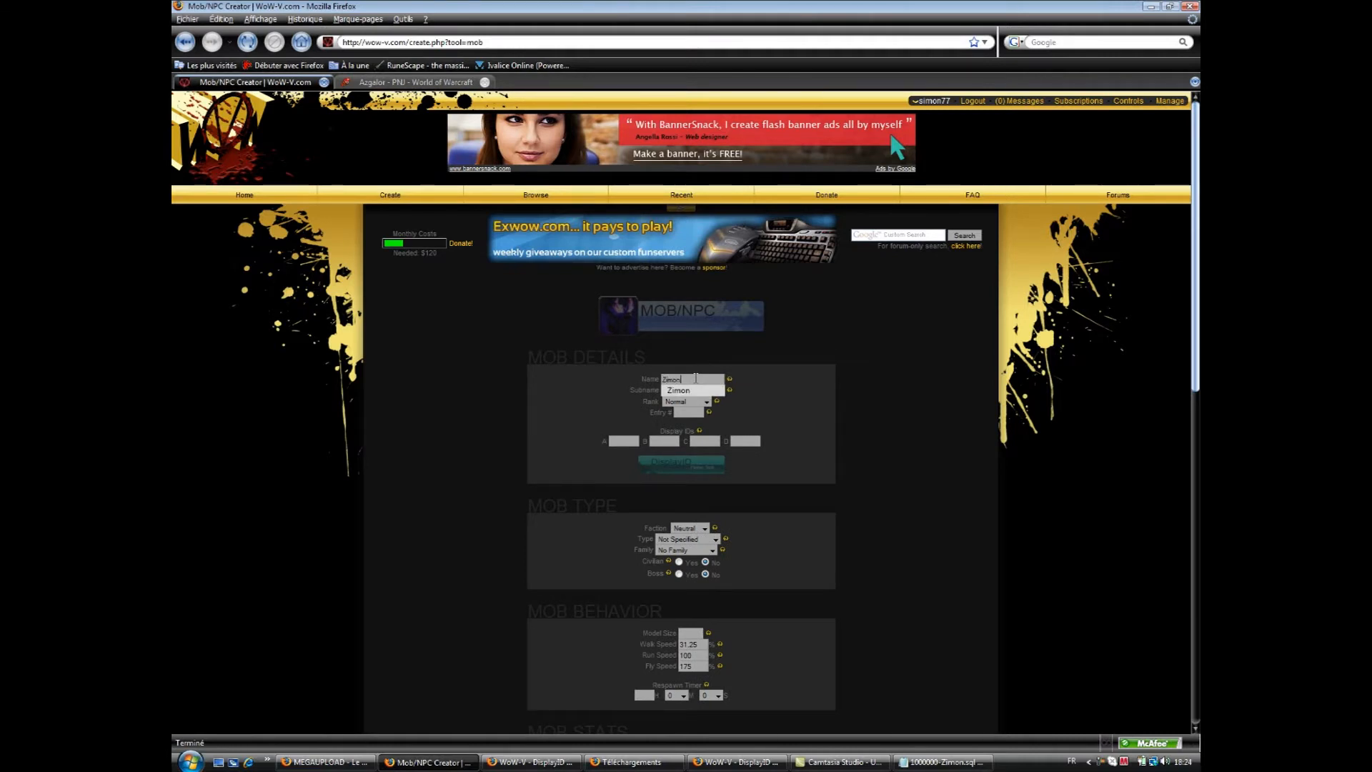
pyautogui.click(693, 389)
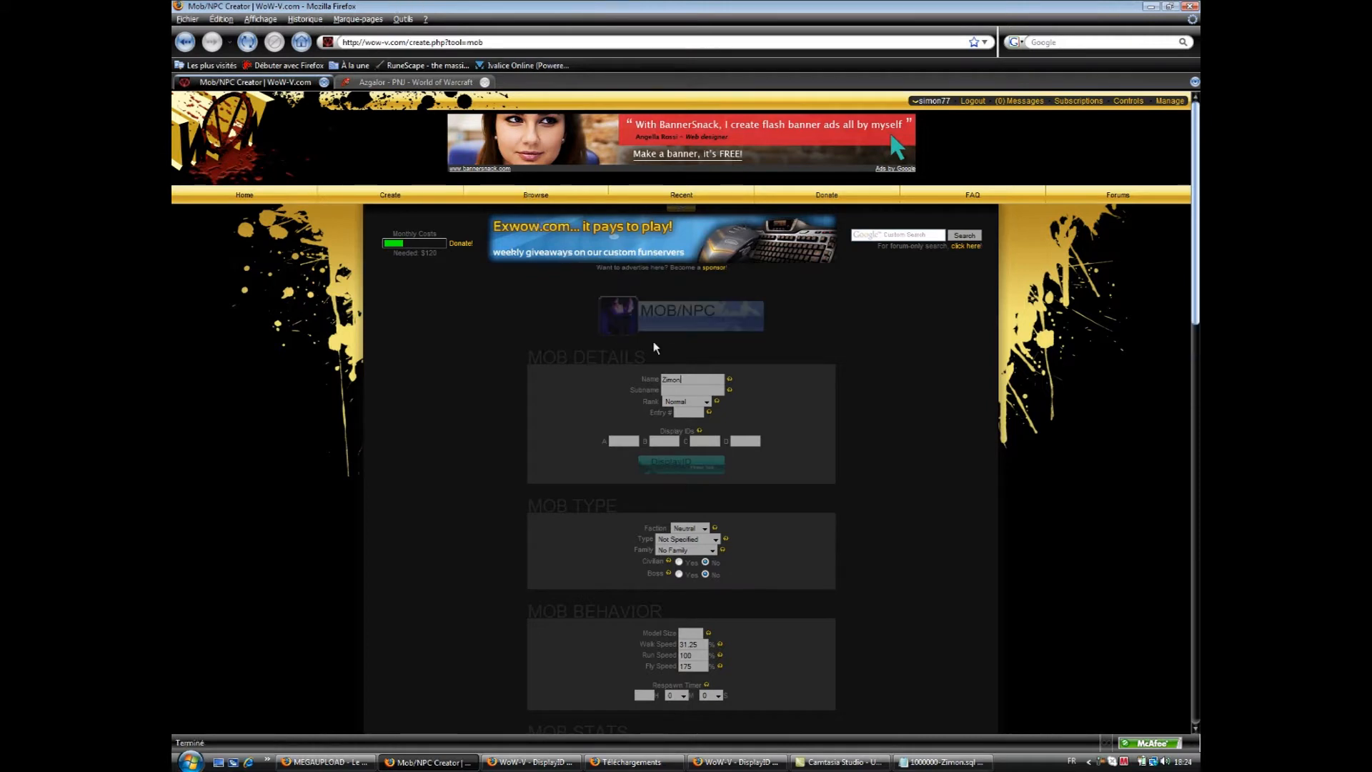
pyautogui.click(668, 388)
pyautogui.click(706, 402)
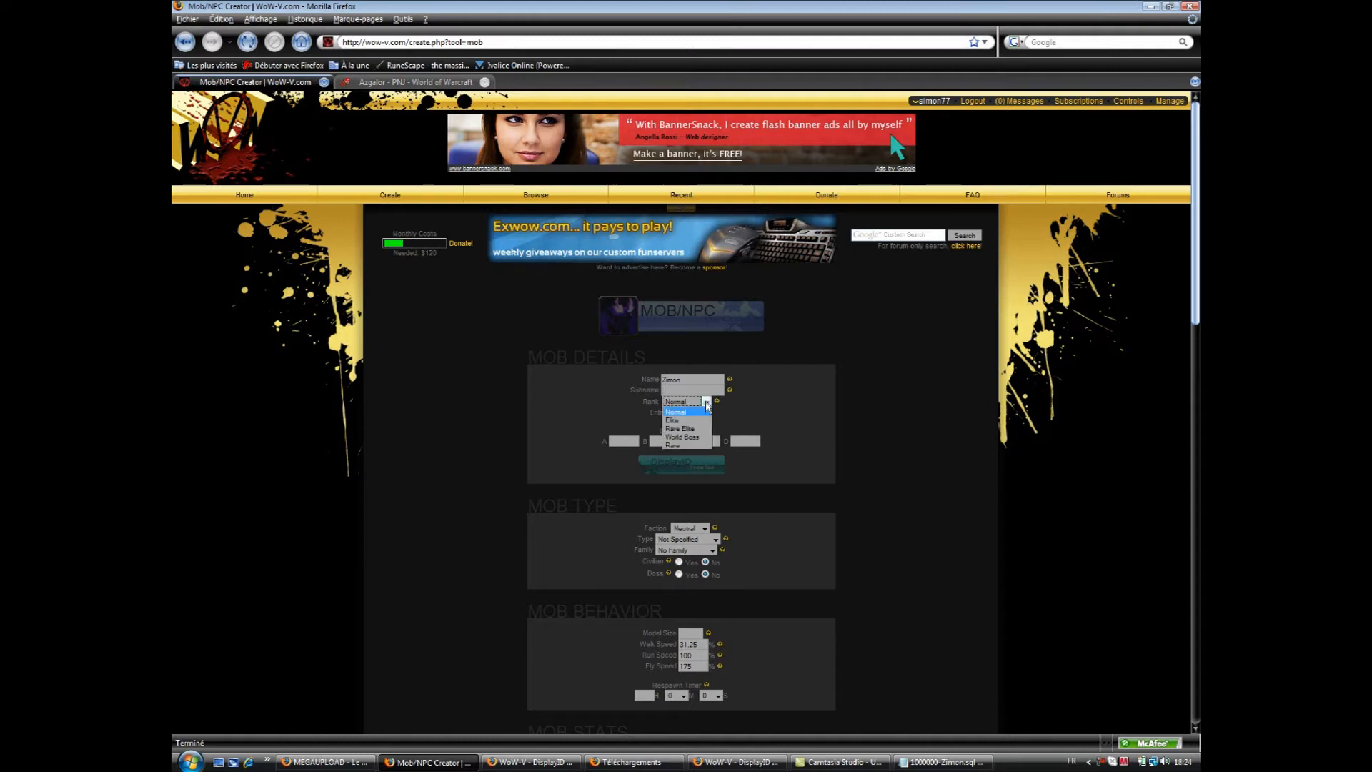
pyautogui.click(697, 436)
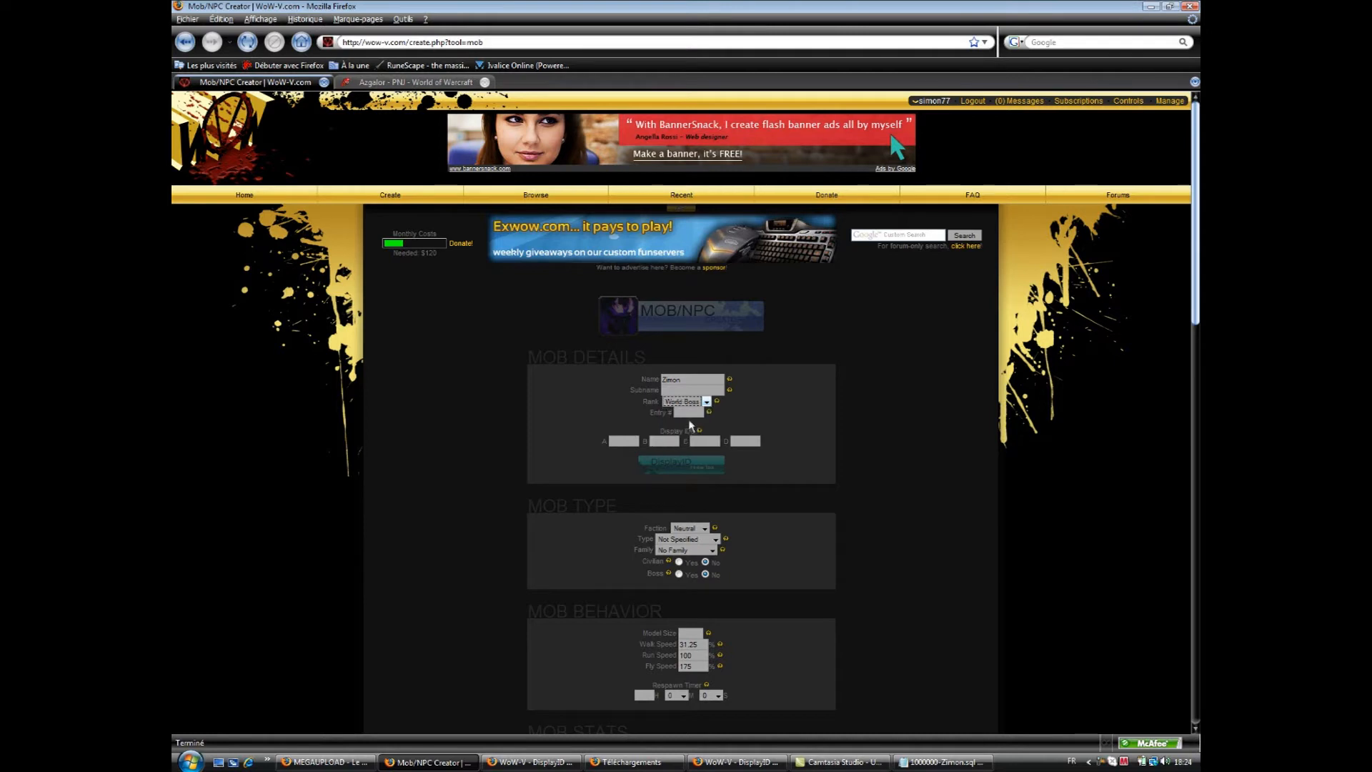
# Set the mob's entry number to 100000 in the mob details.
pyautogui.click(688, 413)
pyautogui.write('1')
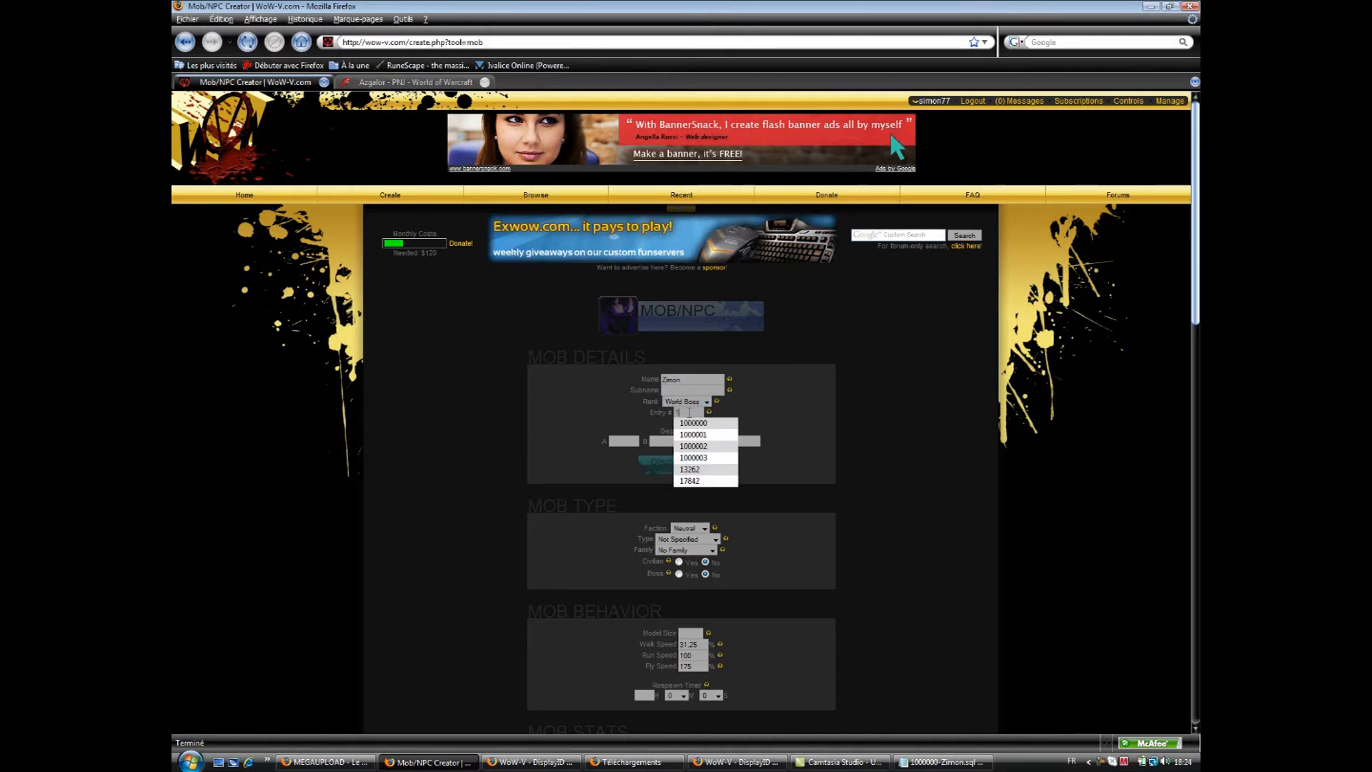
pyautogui.write('0000')
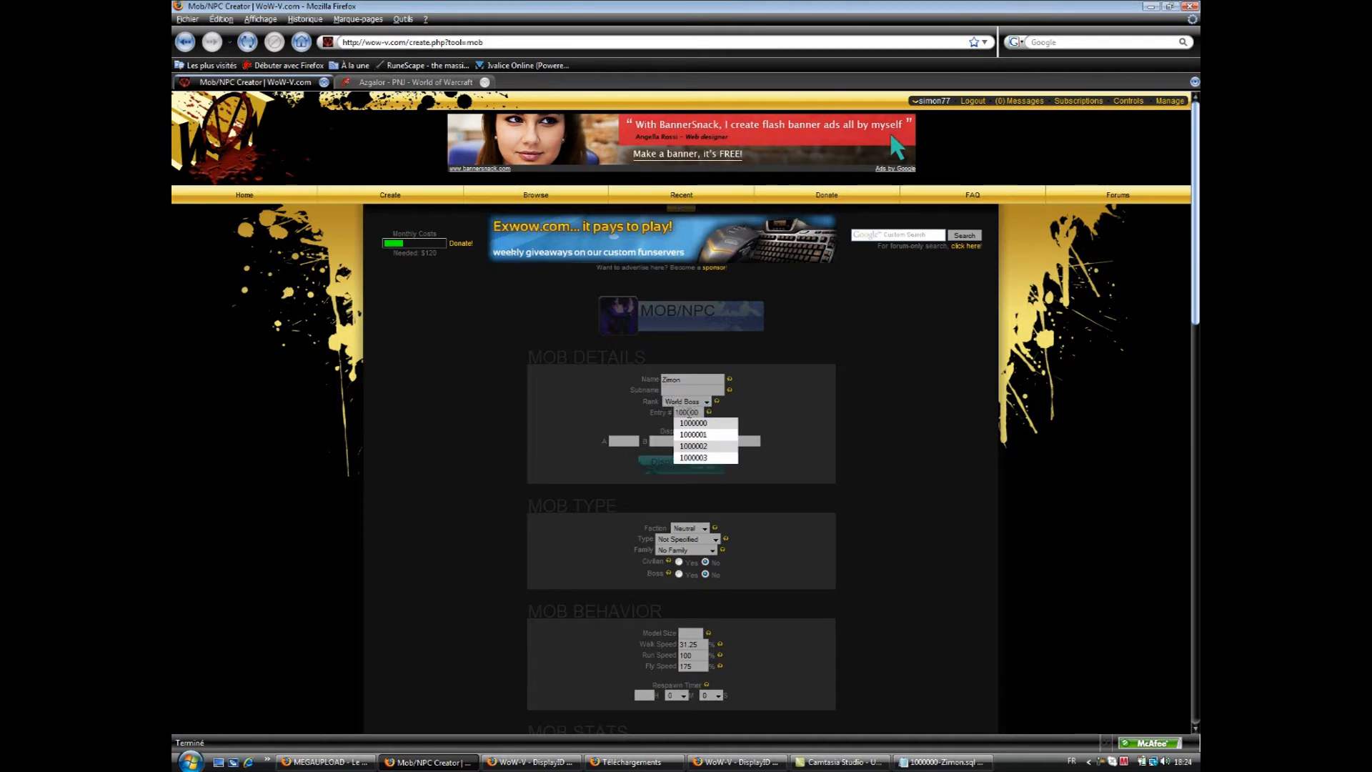
pyautogui.click(752, 408)
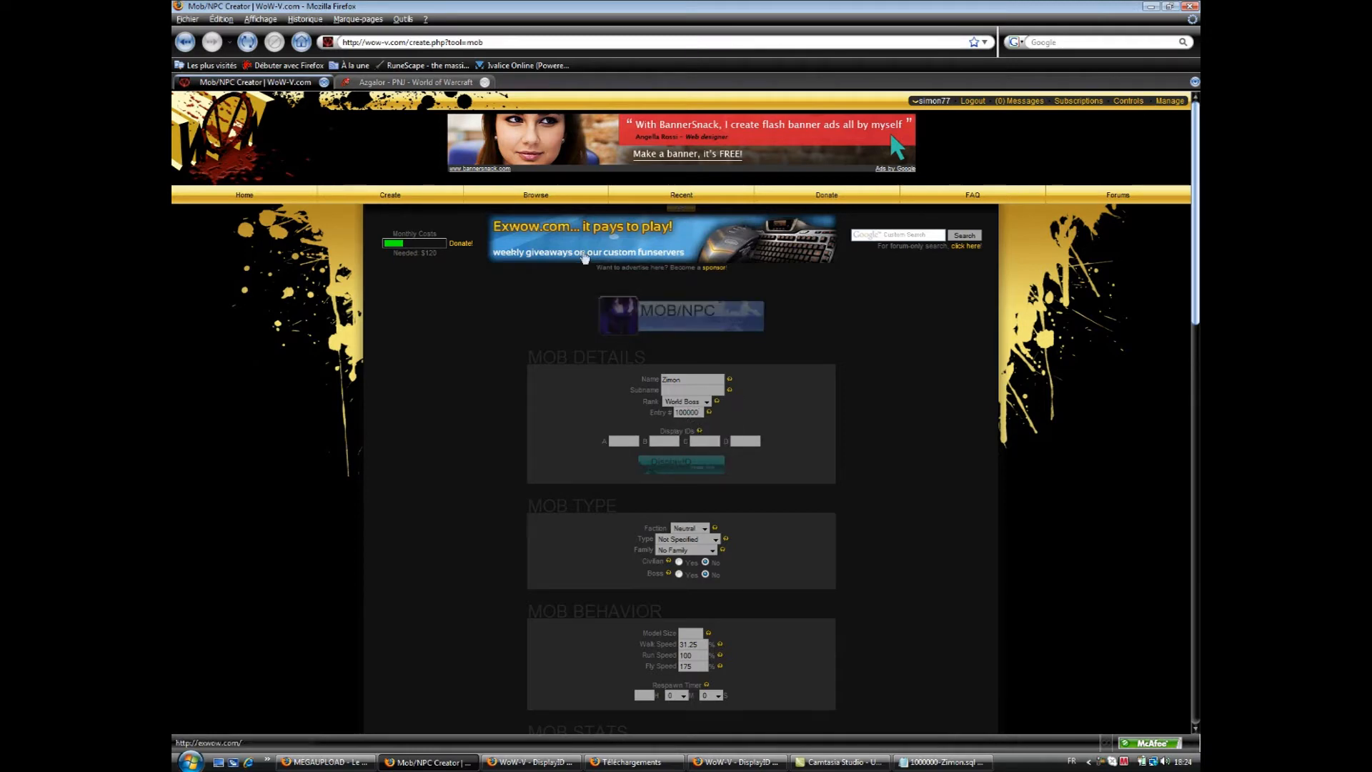
# Copy Azgalor's NPC ID 17842 from the Wowhead page address and return to the Mob/NPC Creator.
pyautogui.click(394, 84)
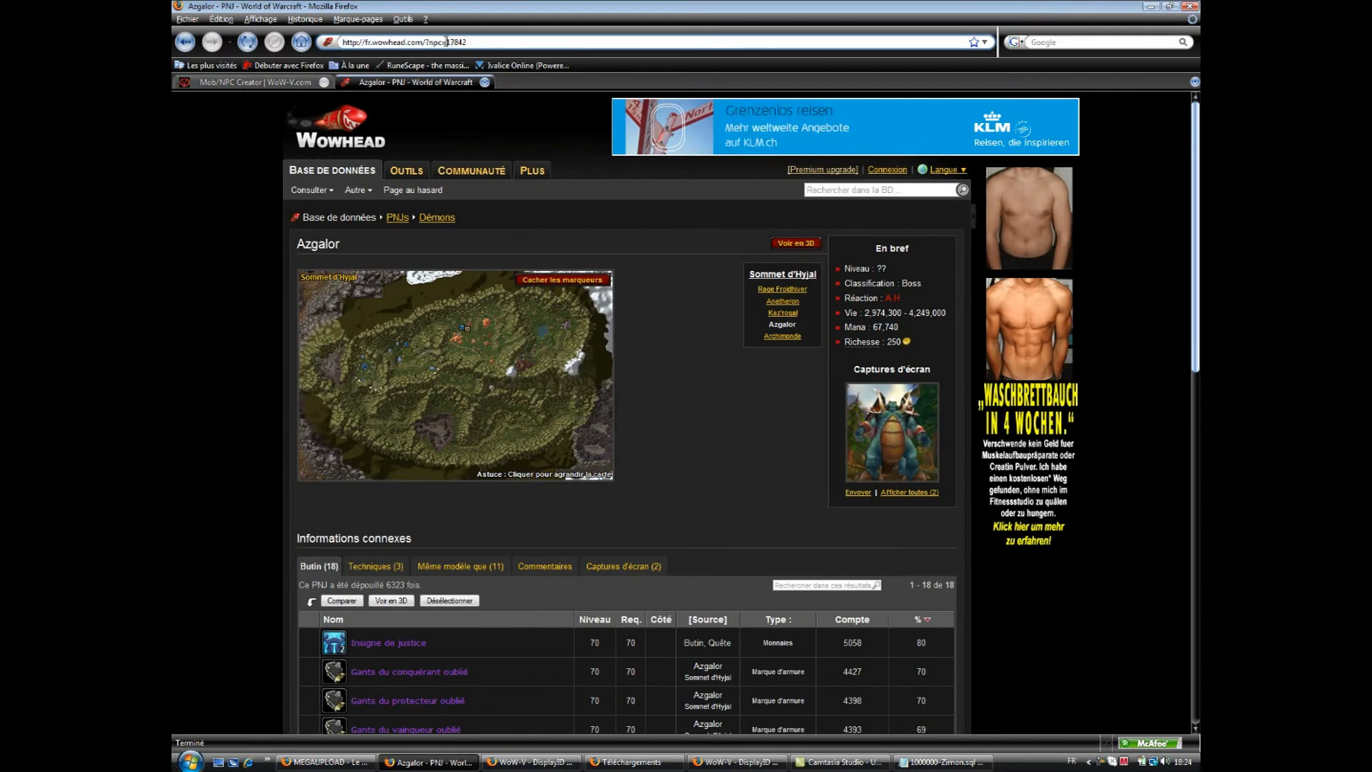
pyautogui.doubleClick(448, 41)
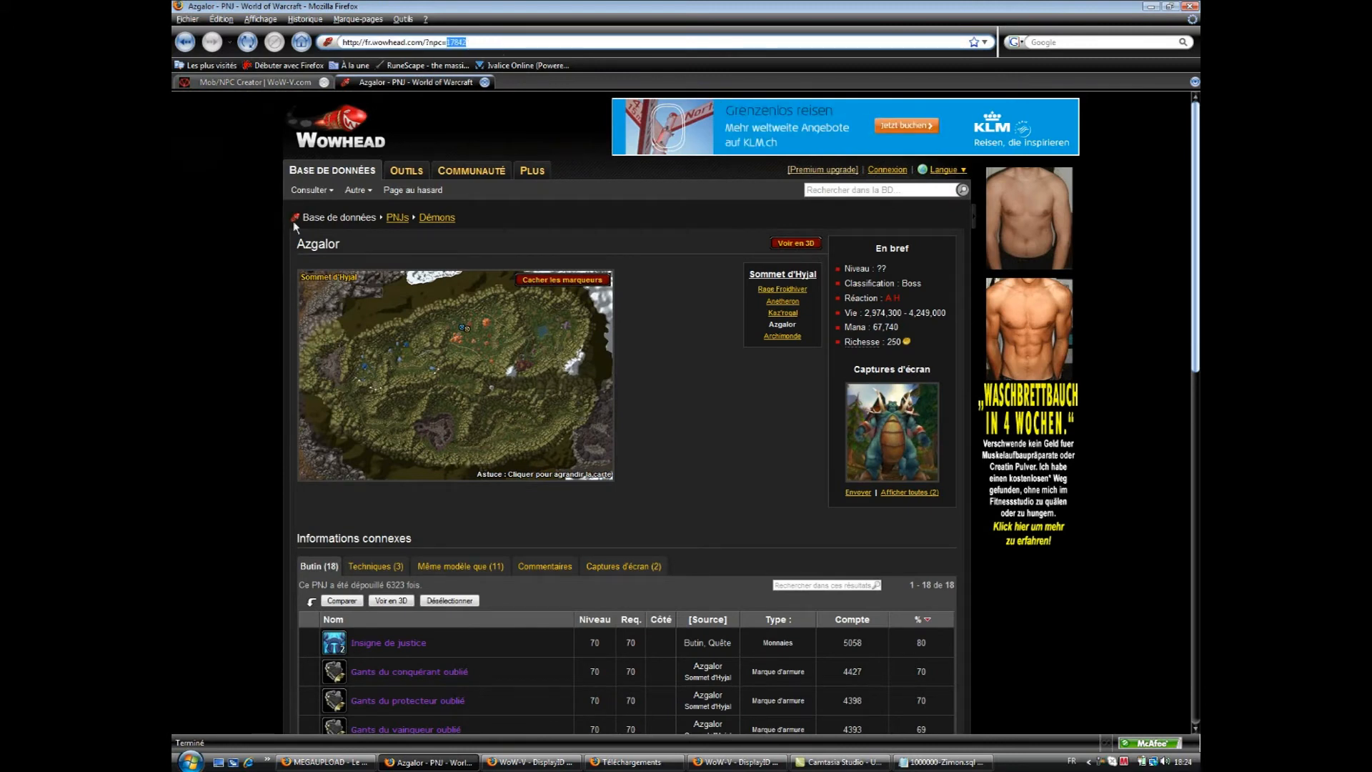
pyautogui.click(289, 85)
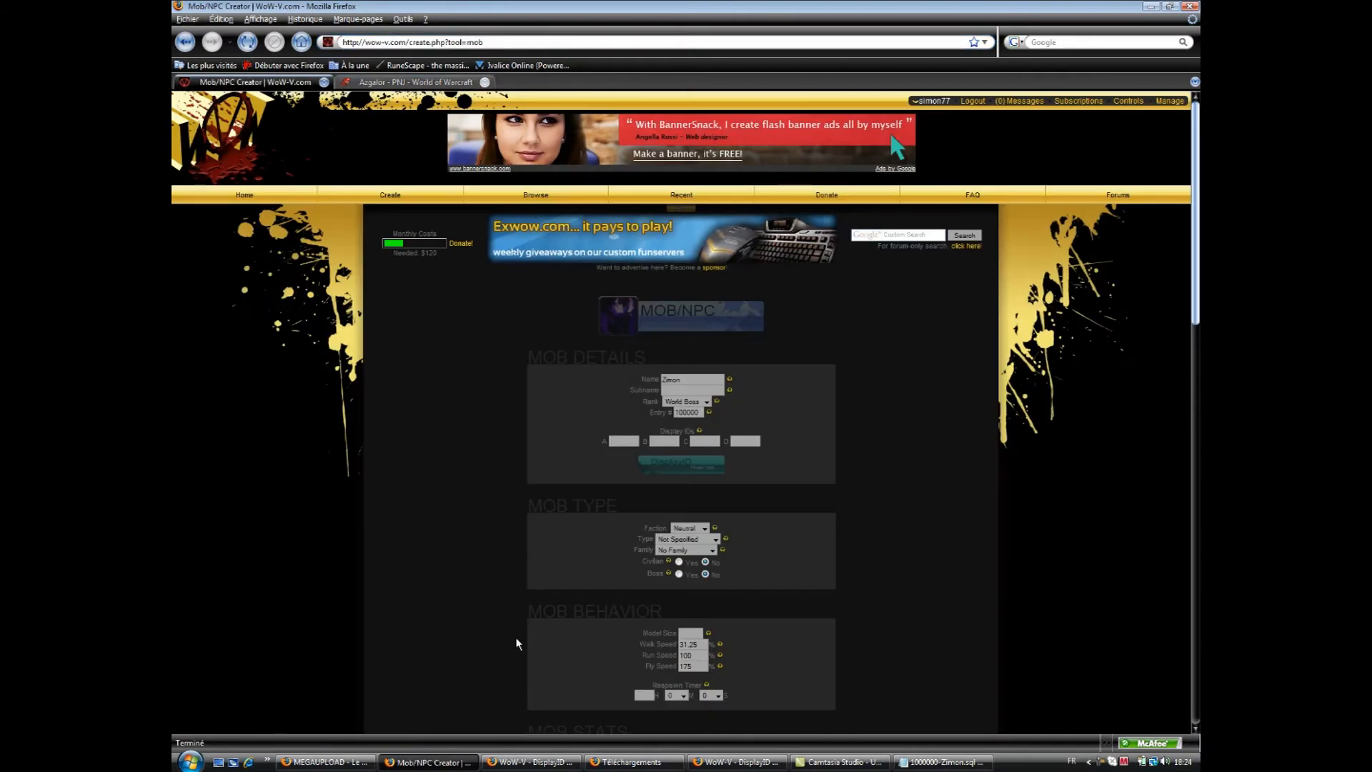
# Look up the display ID for mob entry 17842 in the DisplayID Finder.
pyautogui.click(710, 765)
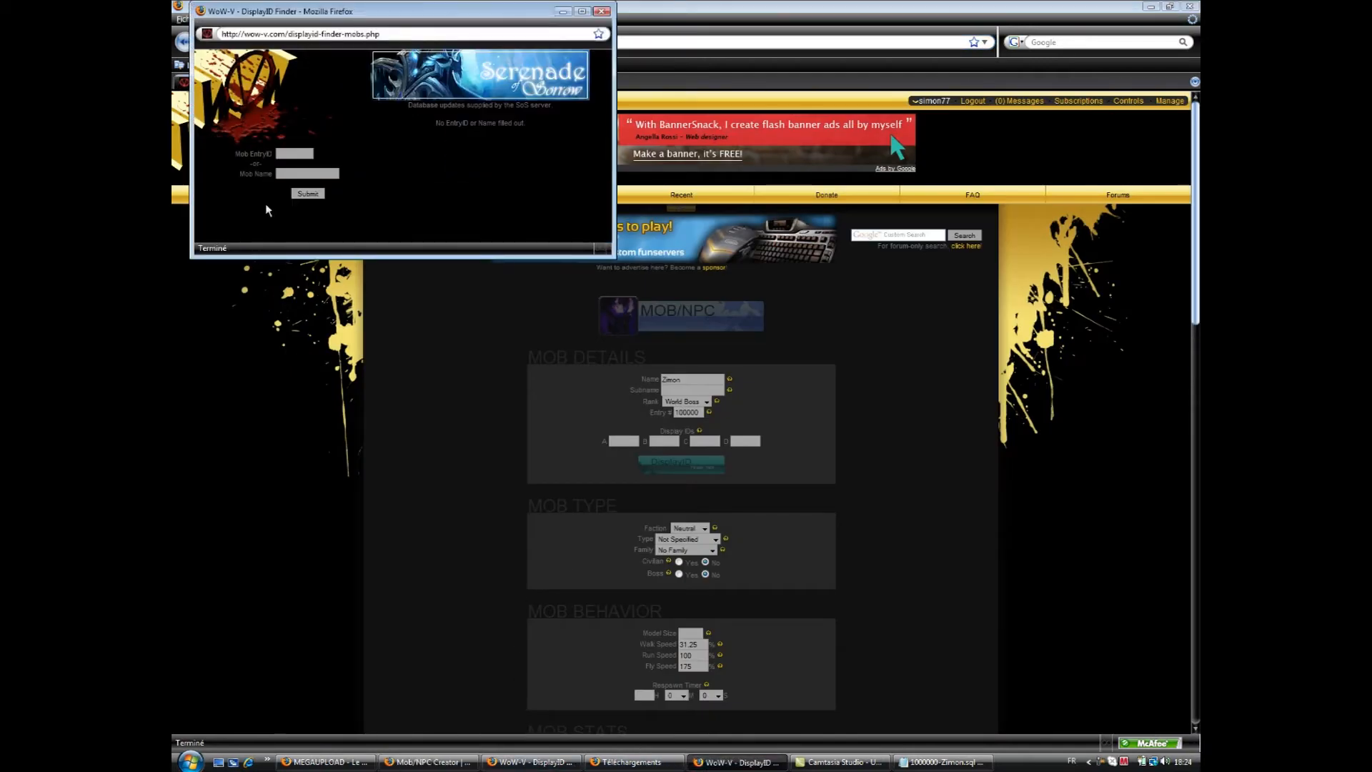
pyautogui.doubleClick(293, 154)
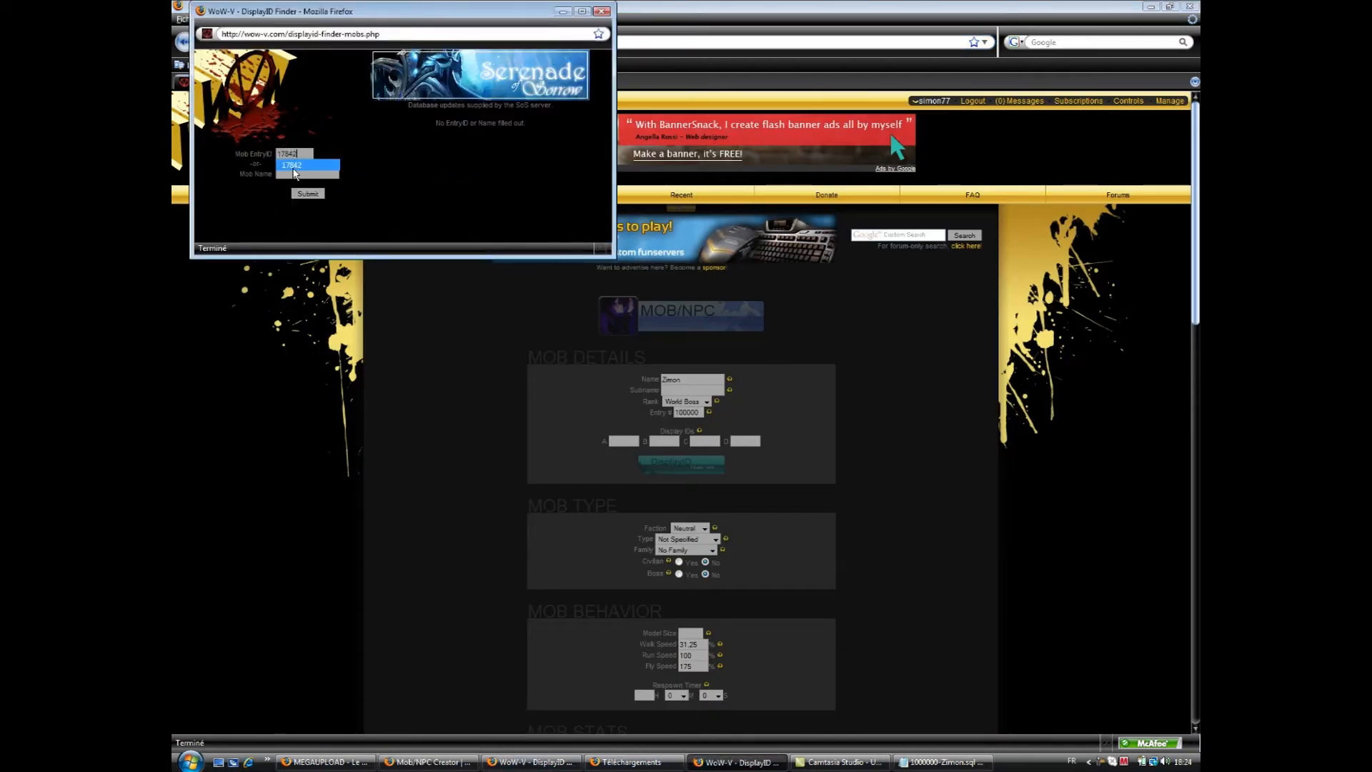
pyautogui.click(294, 167)
pyautogui.click(307, 194)
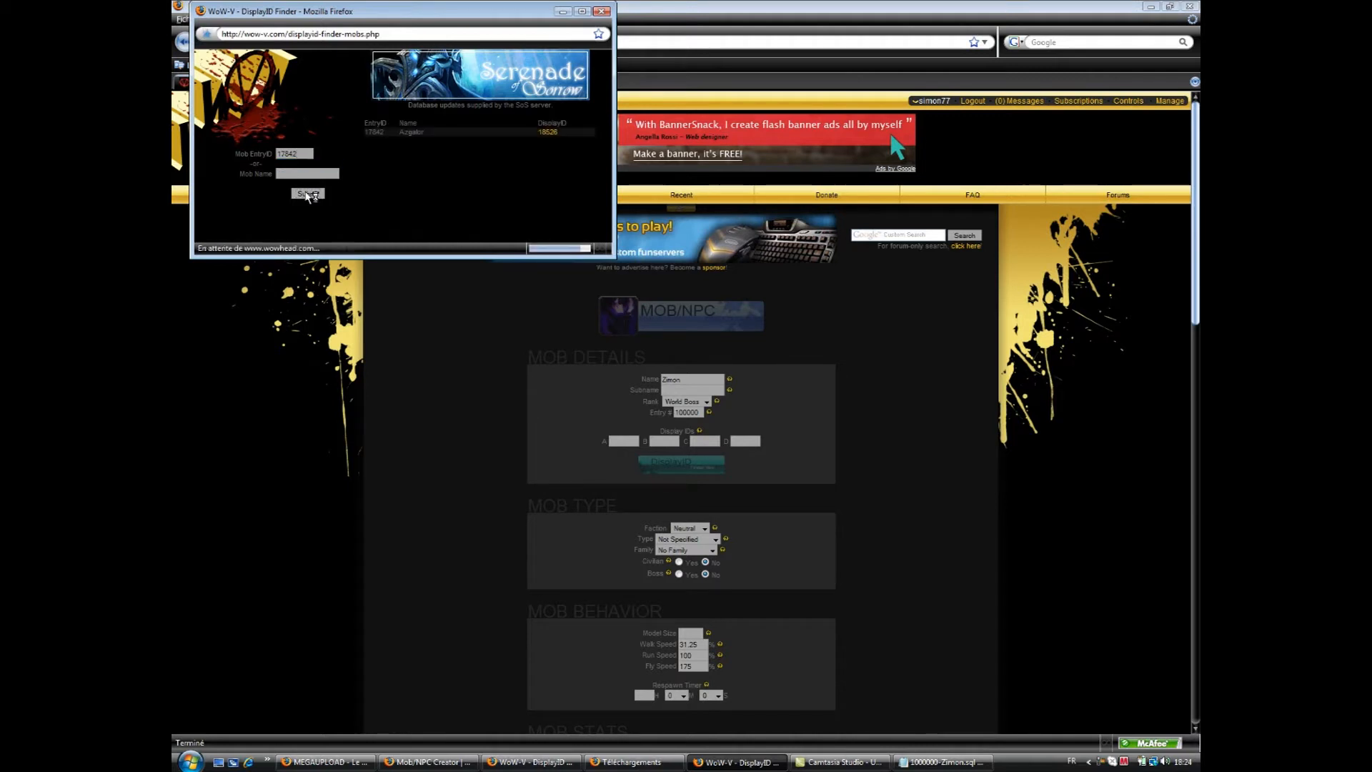
# Copy Azgalor's display ID 18526 from the finder into the mob's display ID A, without extra spaces.
pyautogui.moveTo(525, 131); pyautogui.dragTo(555, 138)
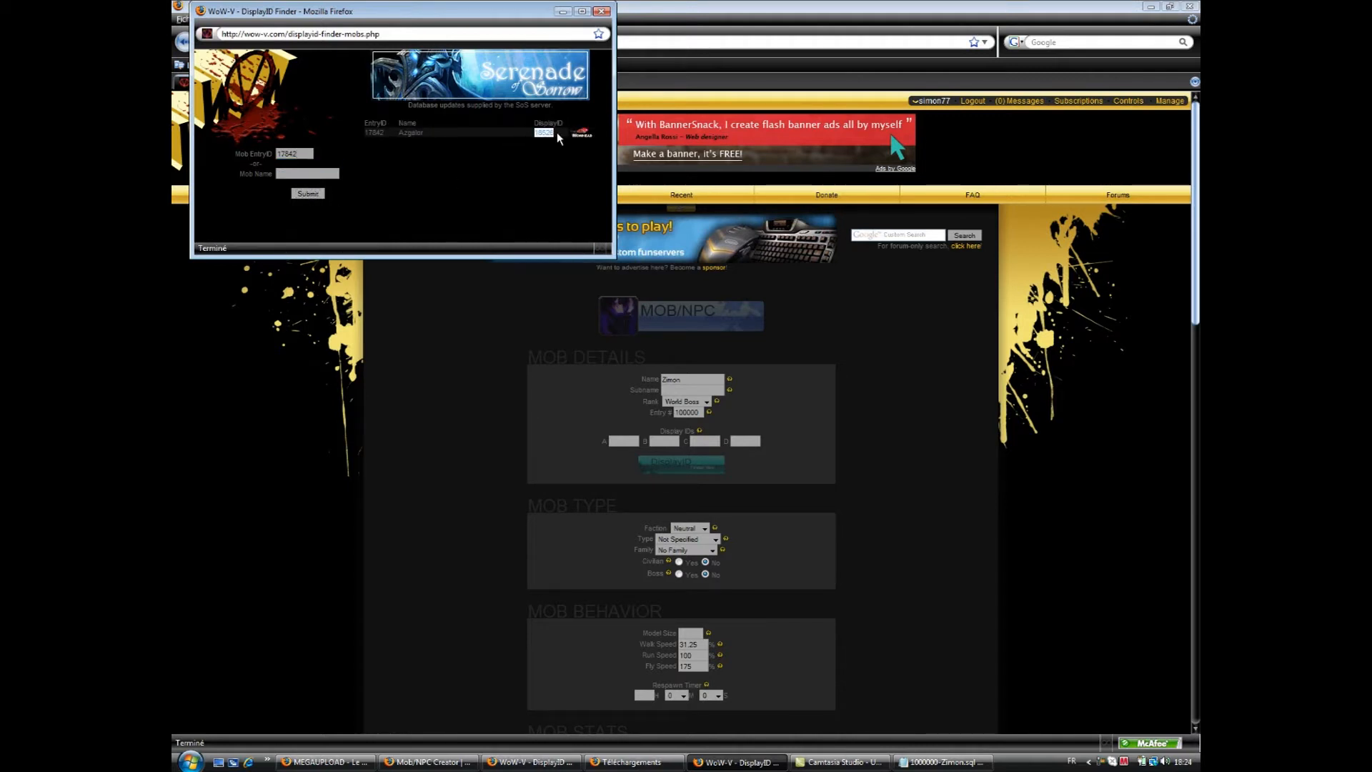
pyautogui.click(546, 409)
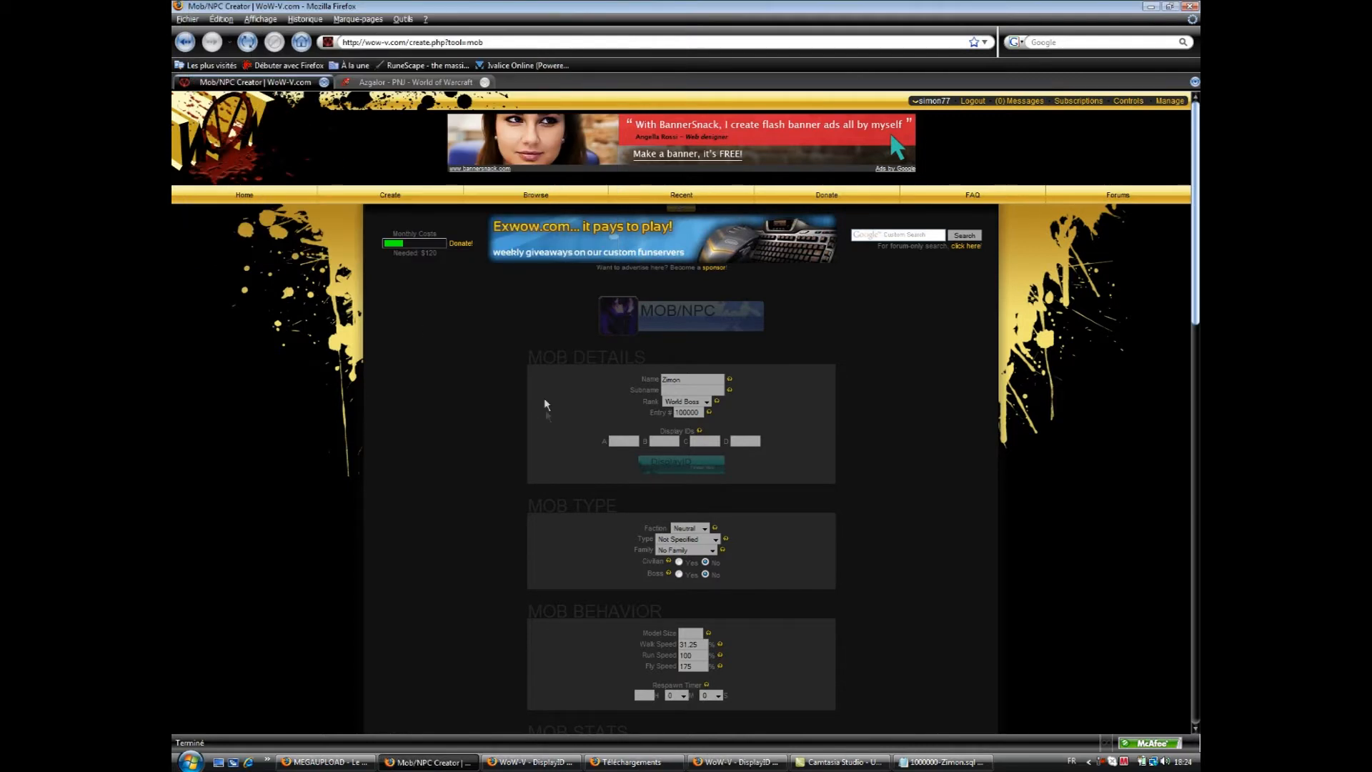
pyautogui.click(616, 439)
pyautogui.write('18526')
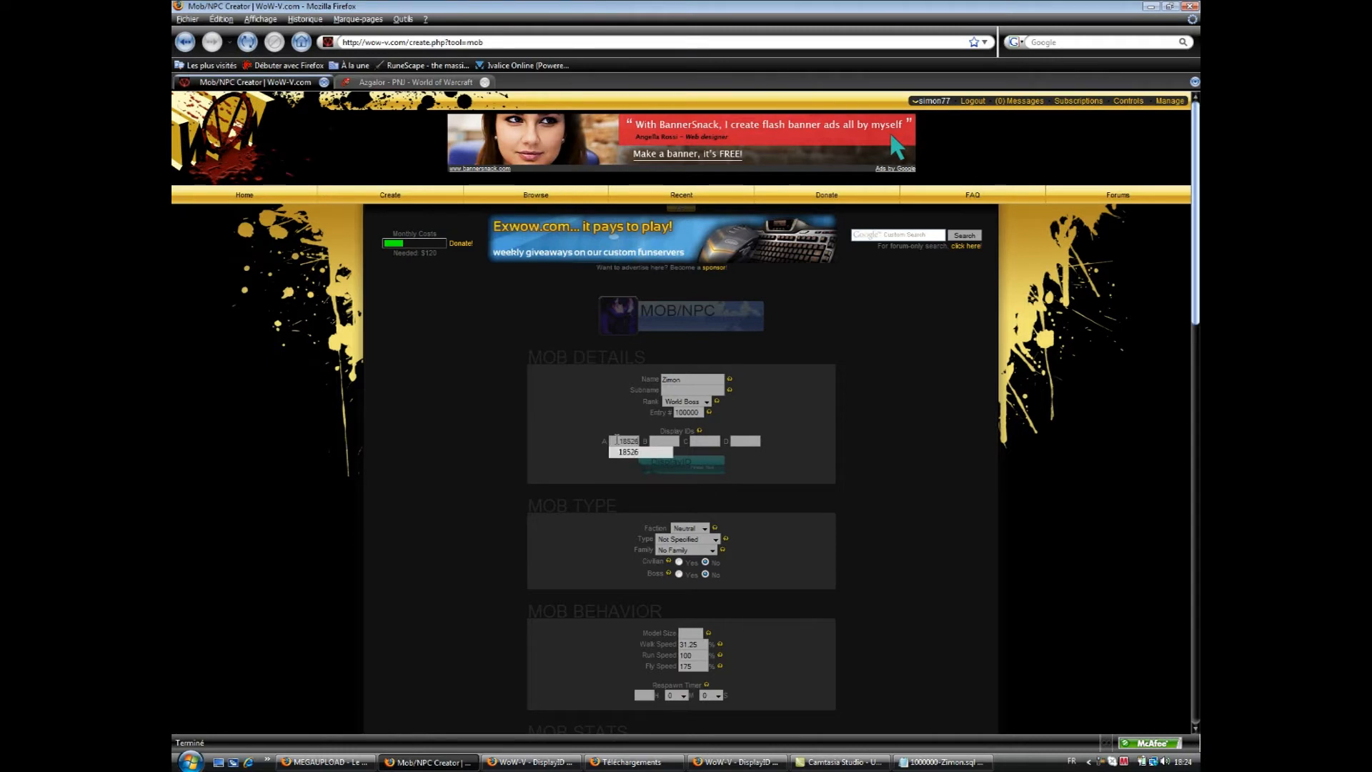
pyautogui.press('BackSpace')
pyautogui.press('BackSpace')
pyautogui.press('BackSpace')
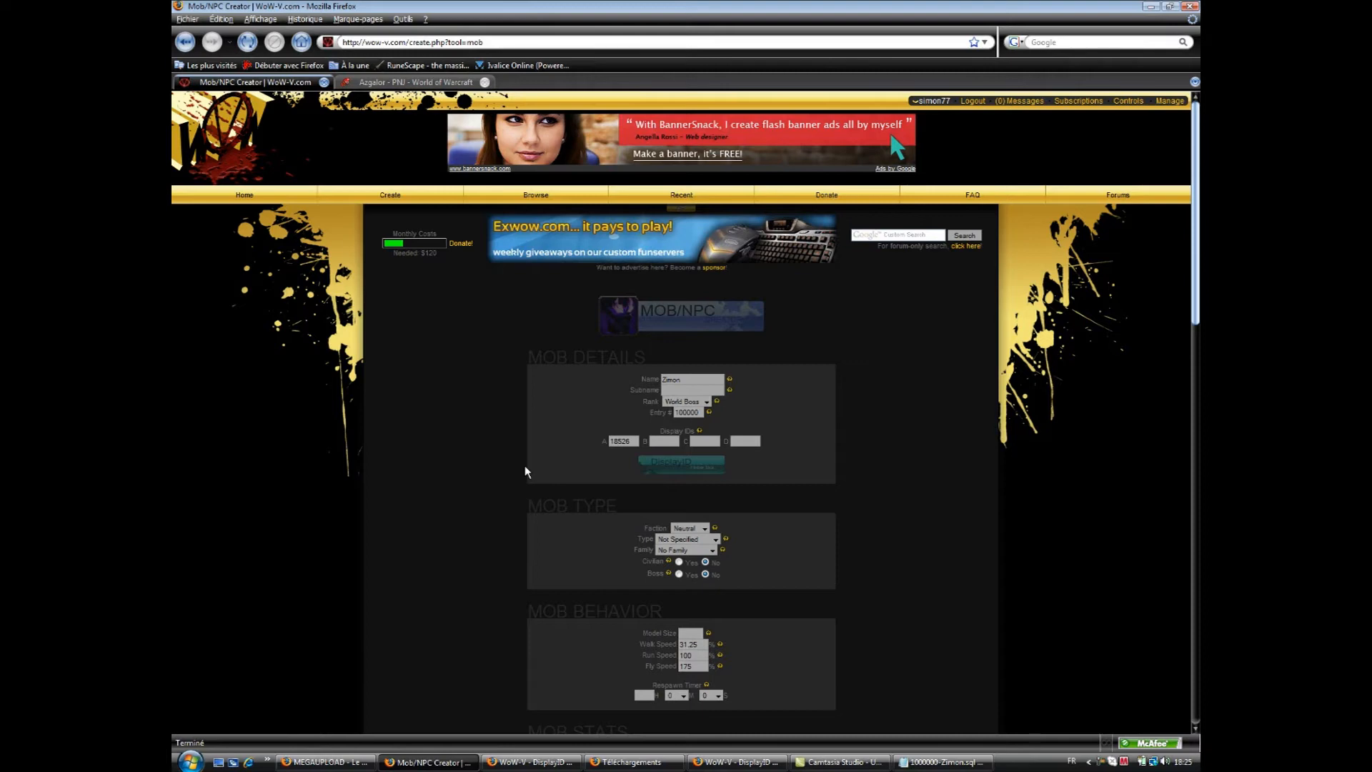
# Define the mob type as Hostile faction and Undead, and mark it as both civilian and boss.
pyautogui.scroll(-2, 733, 466)
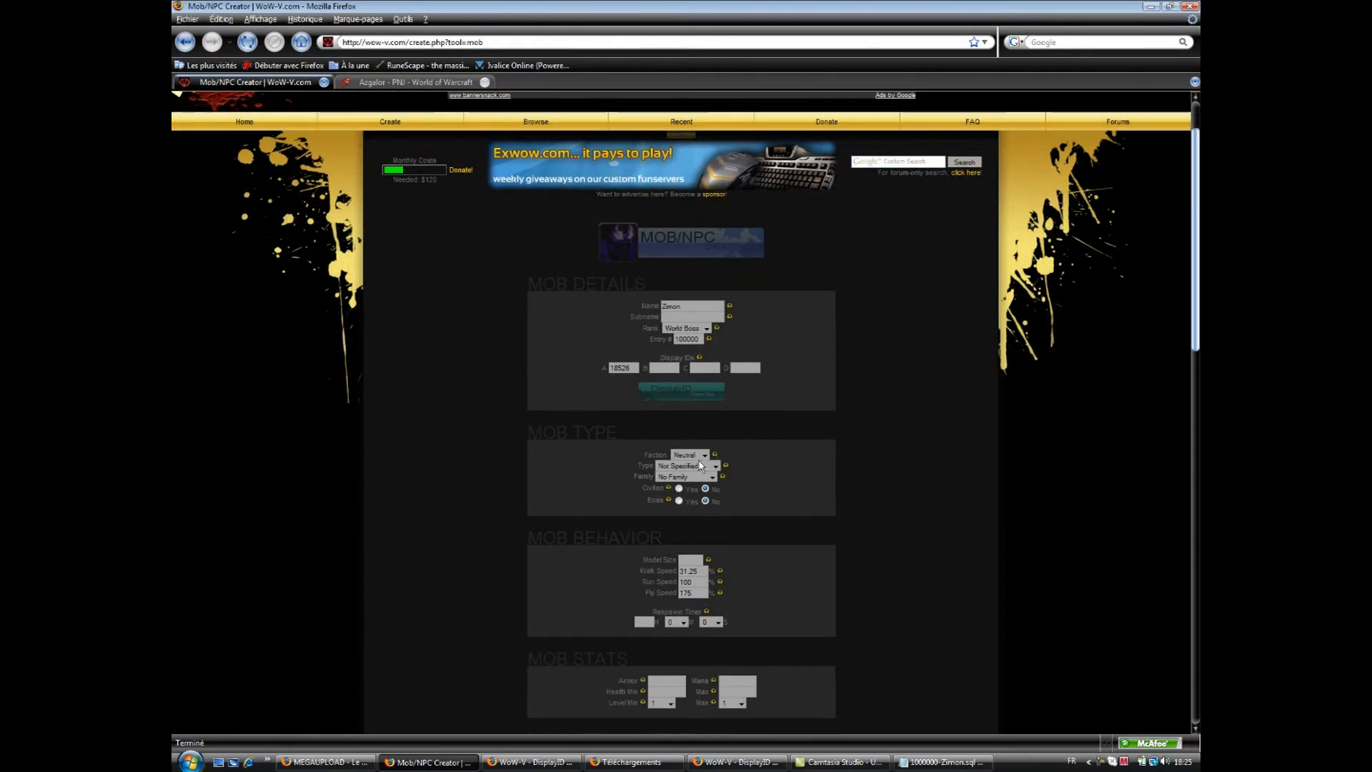
pyautogui.click(705, 455)
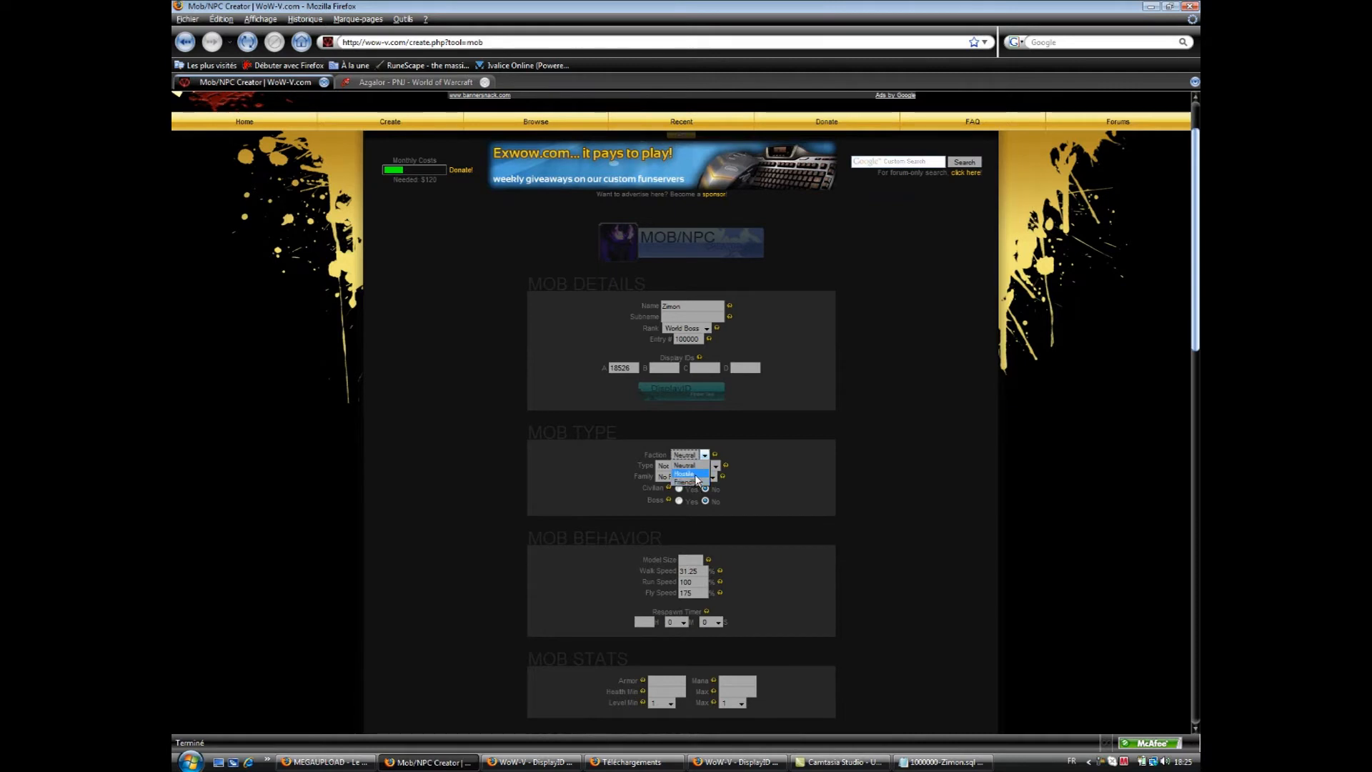
pyautogui.click(693, 474)
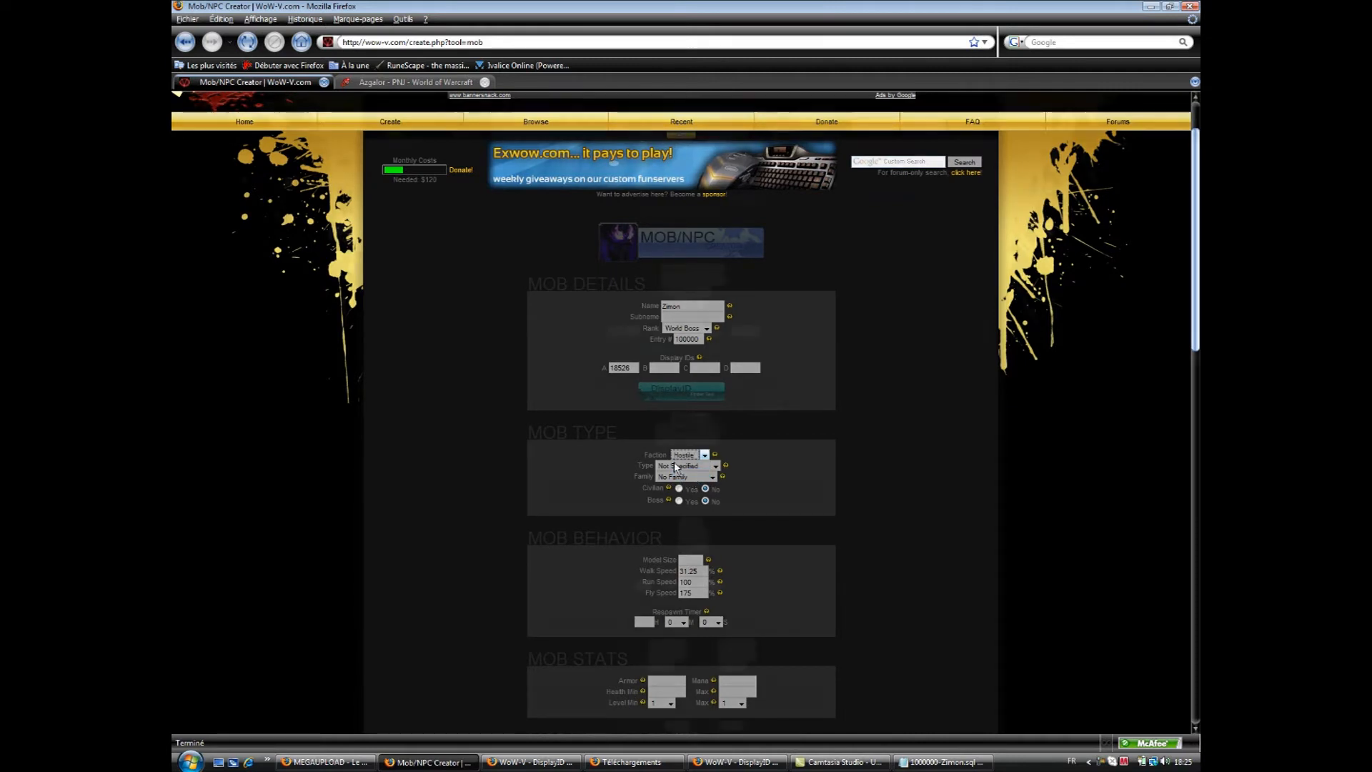
pyautogui.scroll(-1, 712, 441)
pyautogui.click(714, 429)
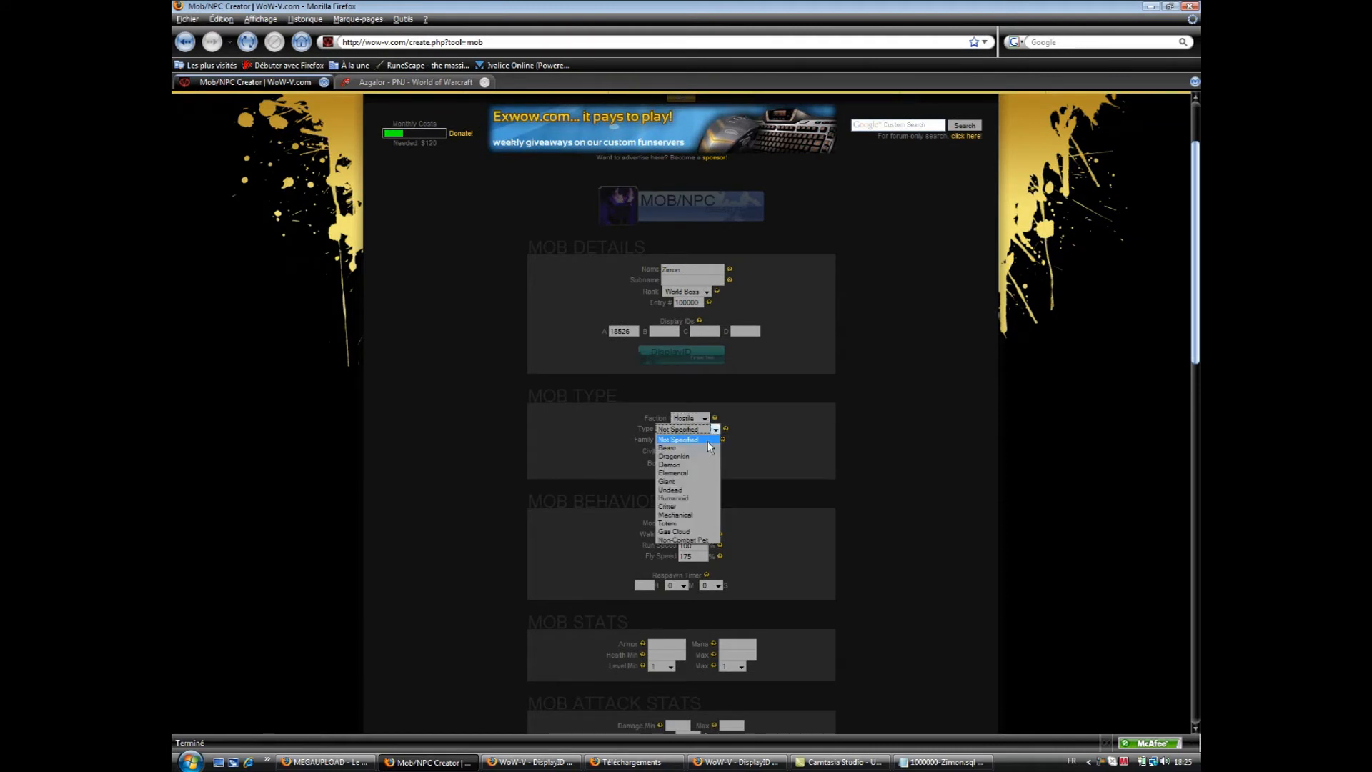
pyautogui.click(703, 490)
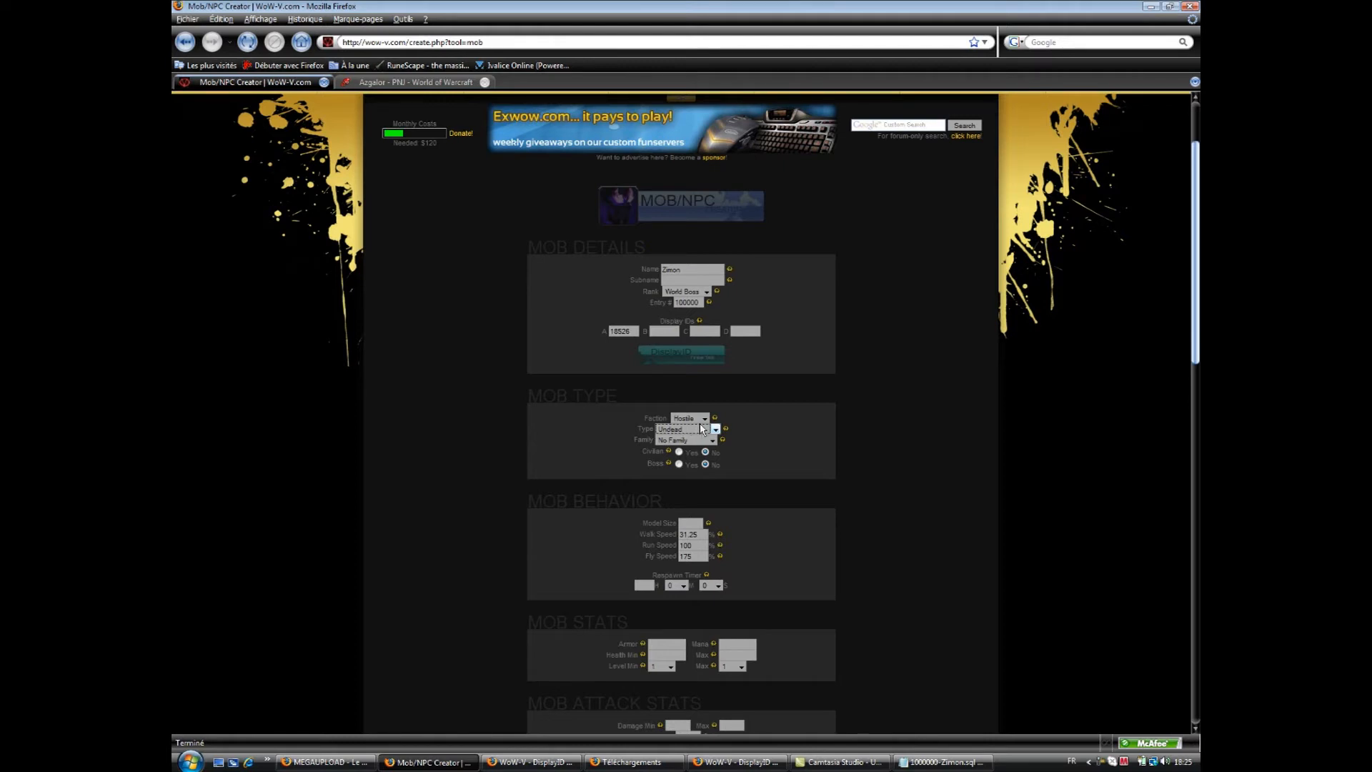
pyautogui.click(678, 453)
# Set the mob's model size to 1 and its walk speed to 41.25%.
pyautogui.scroll(-1, 669, 521)
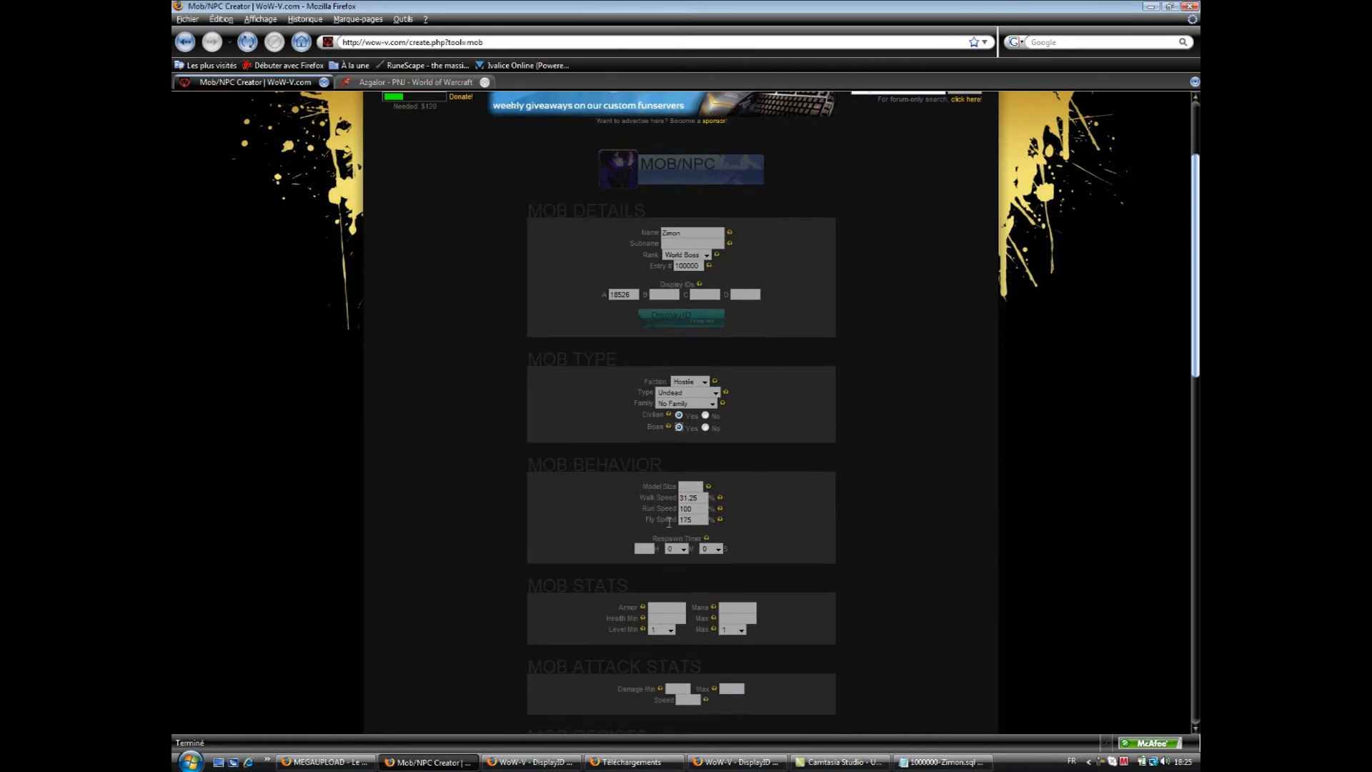
pyautogui.click(690, 486)
pyautogui.click(692, 499)
pyautogui.press('Left')
pyautogui.press('Left')
pyautogui.press('Left')
pyautogui.press('BackSpace')
pyautogui.write('4')
# Set the mob's respawn timer to 1 hour.
pyautogui.scroll(-1, 651, 524)
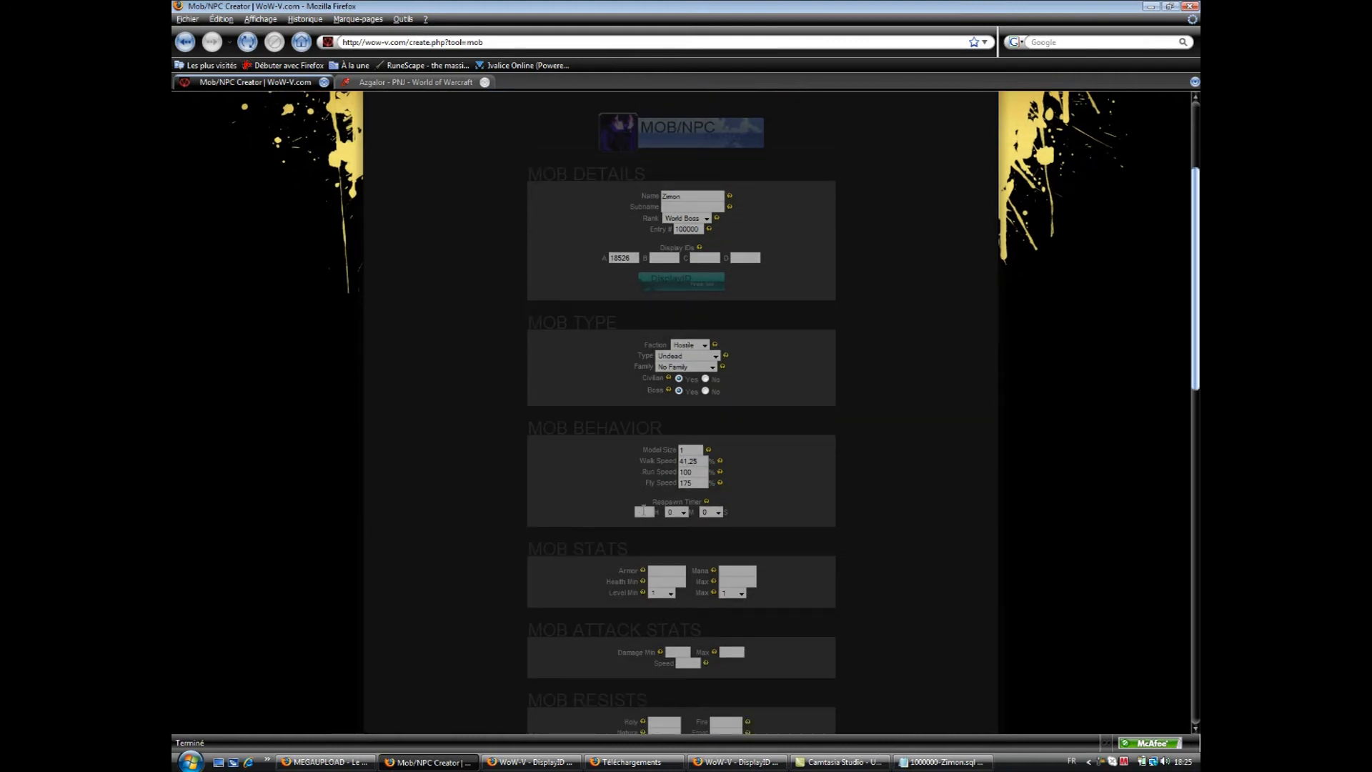
pyautogui.click(643, 511)
pyautogui.write('1')
pyautogui.click(646, 522)
# Set the mob's armor to 3000, mana to 1000000, minimum health to 1000000 and maximum health to 1000001.
pyautogui.scroll(-4, 936, 482)
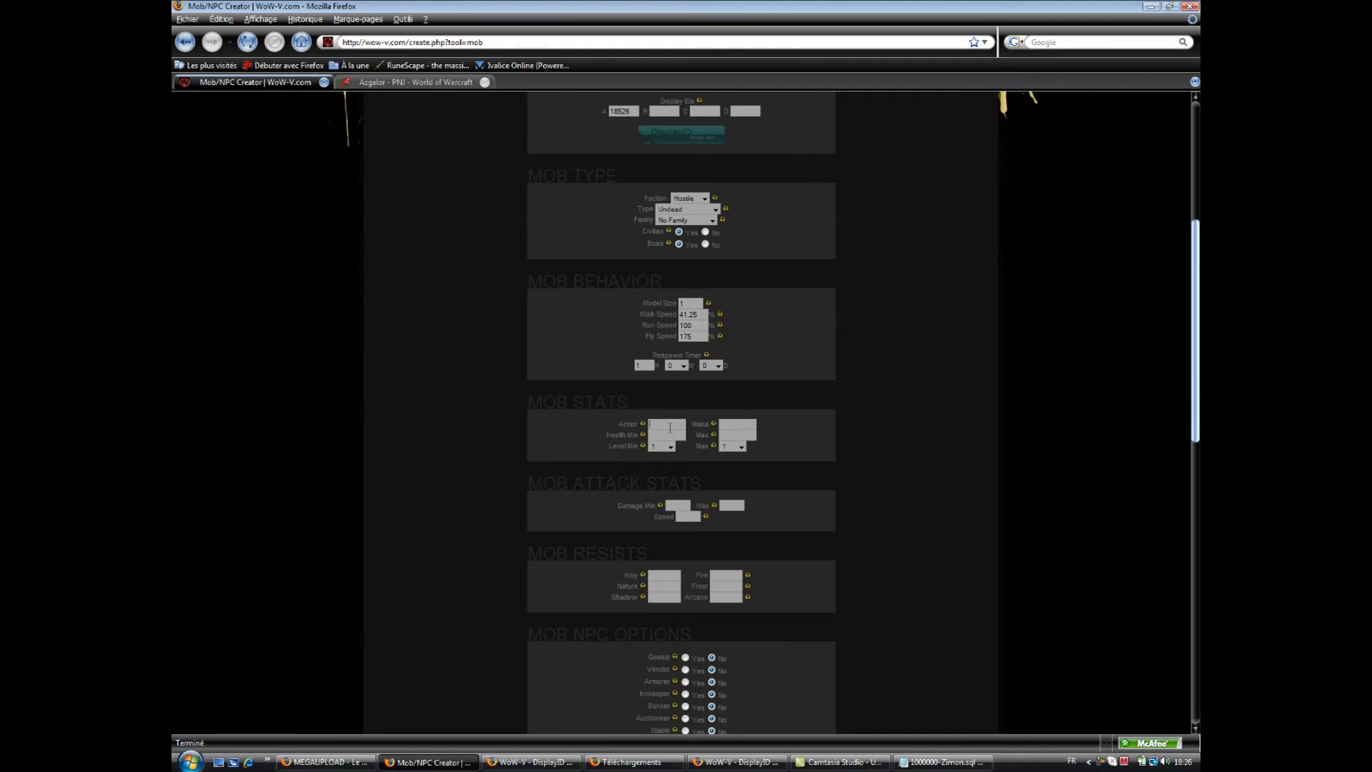
pyautogui.write('3000')
pyautogui.click(735, 422)
pyautogui.click(736, 434)
pyautogui.click(658, 435)
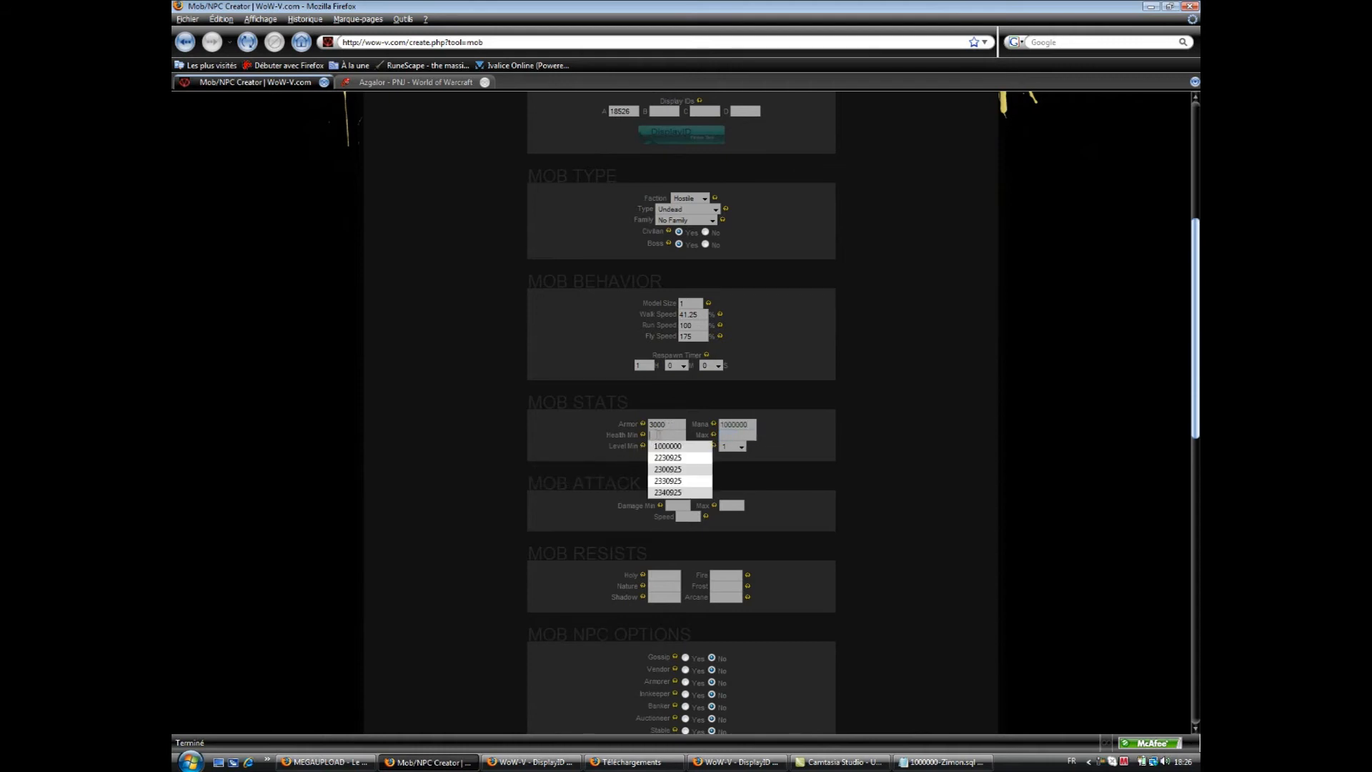
pyautogui.click(661, 446)
pyautogui.click(729, 435)
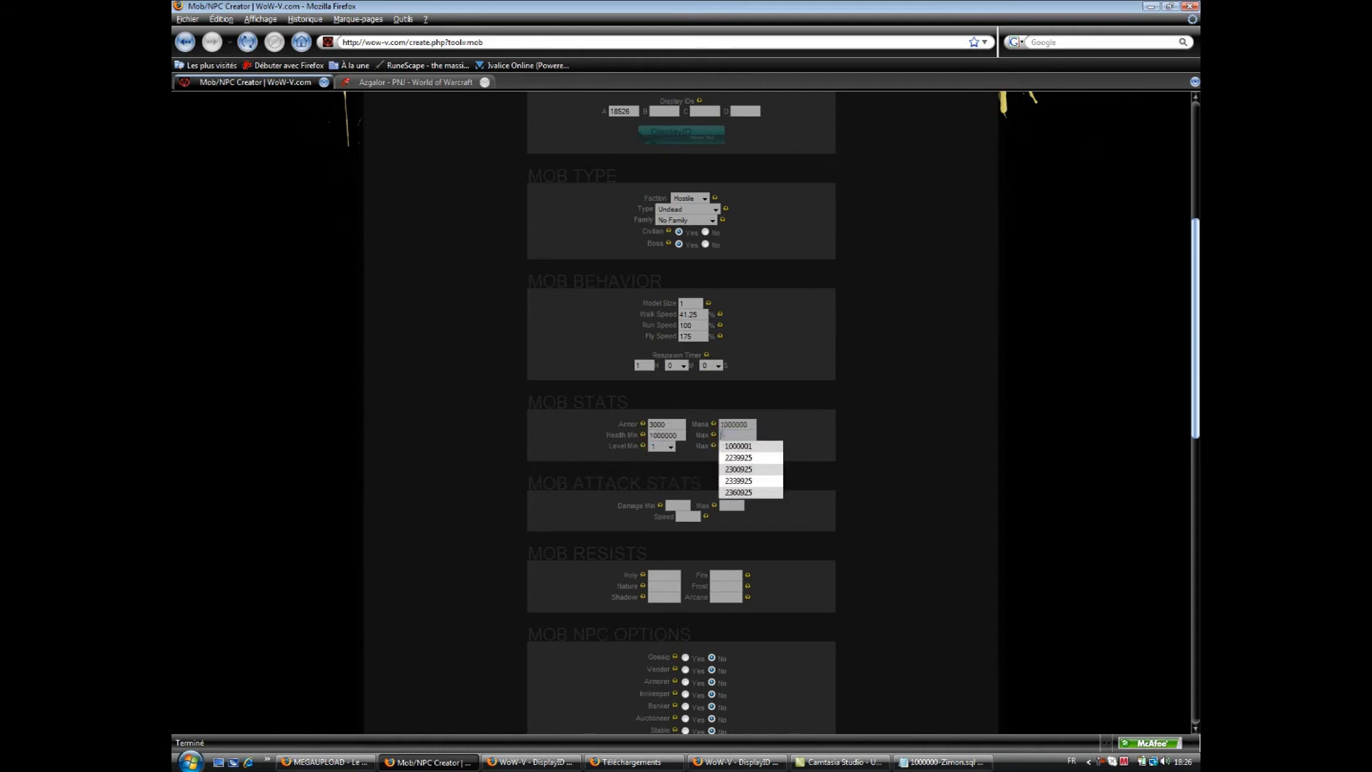
pyautogui.click(729, 446)
# Set both the minimum and maximum level of the mob to 255.
pyautogui.click(669, 447)
pyautogui.moveTo(672, 470); pyautogui.dragTo(667, 615)
pyautogui.click(657, 615)
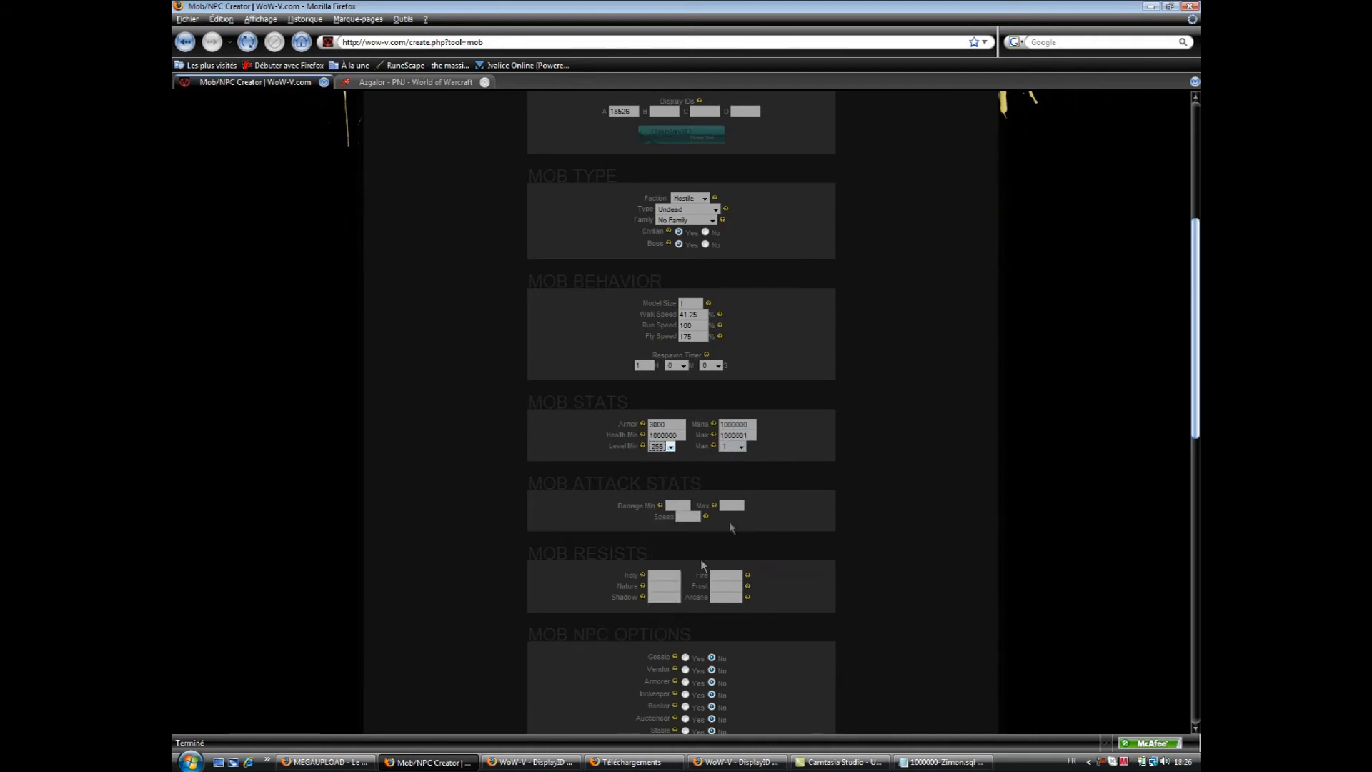
pyautogui.click(742, 446)
pyautogui.moveTo(742, 472); pyautogui.dragTo(748, 623)
pyautogui.click(726, 613)
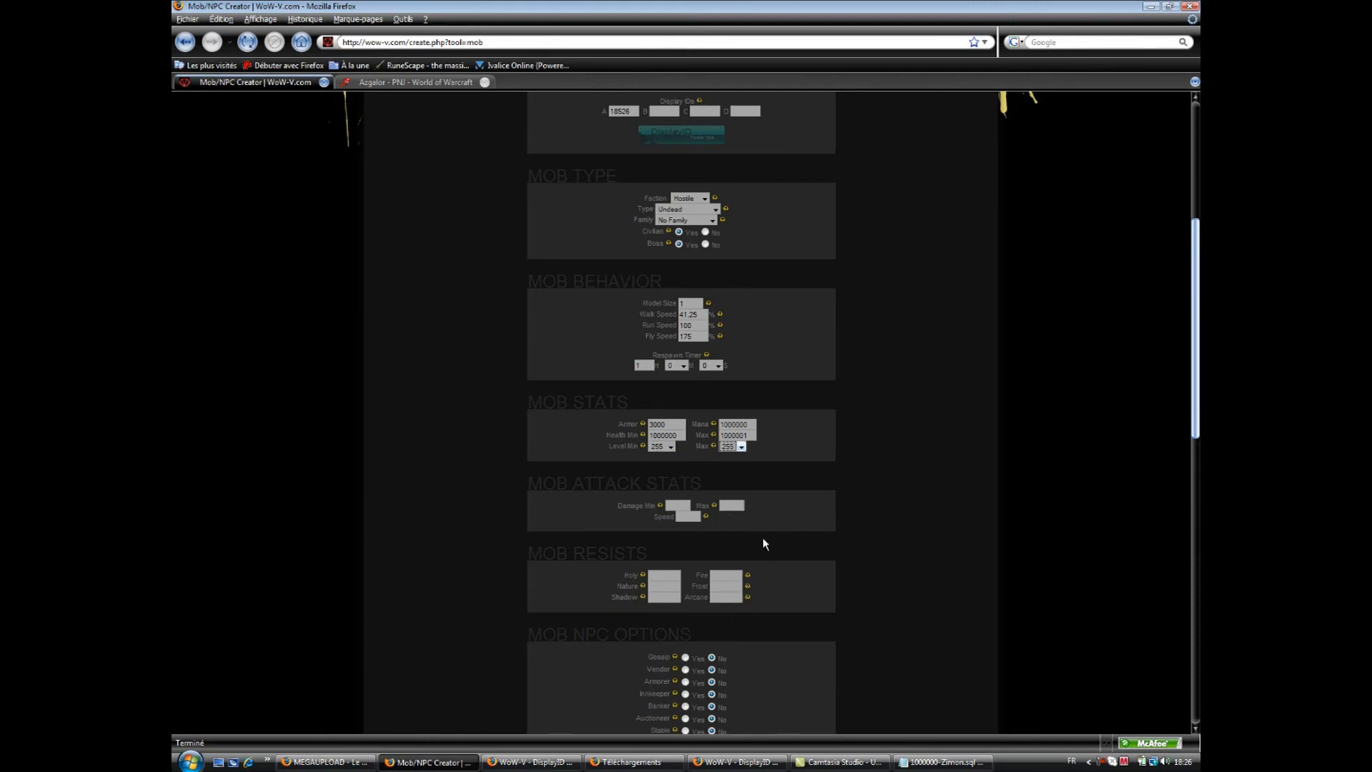
# Set the mob's attack damage to 500 minimum and 700 maximum, with an attack speed of 1900.
pyautogui.click(669, 506)
pyautogui.press('Tab')
pyautogui.write('700')
pyautogui.write('1900')
# Set the mob's nature, shadow, fire, frost and arcane resistances to 10 each, leaving holy blank.
pyautogui.scroll(-5, 750, 536)
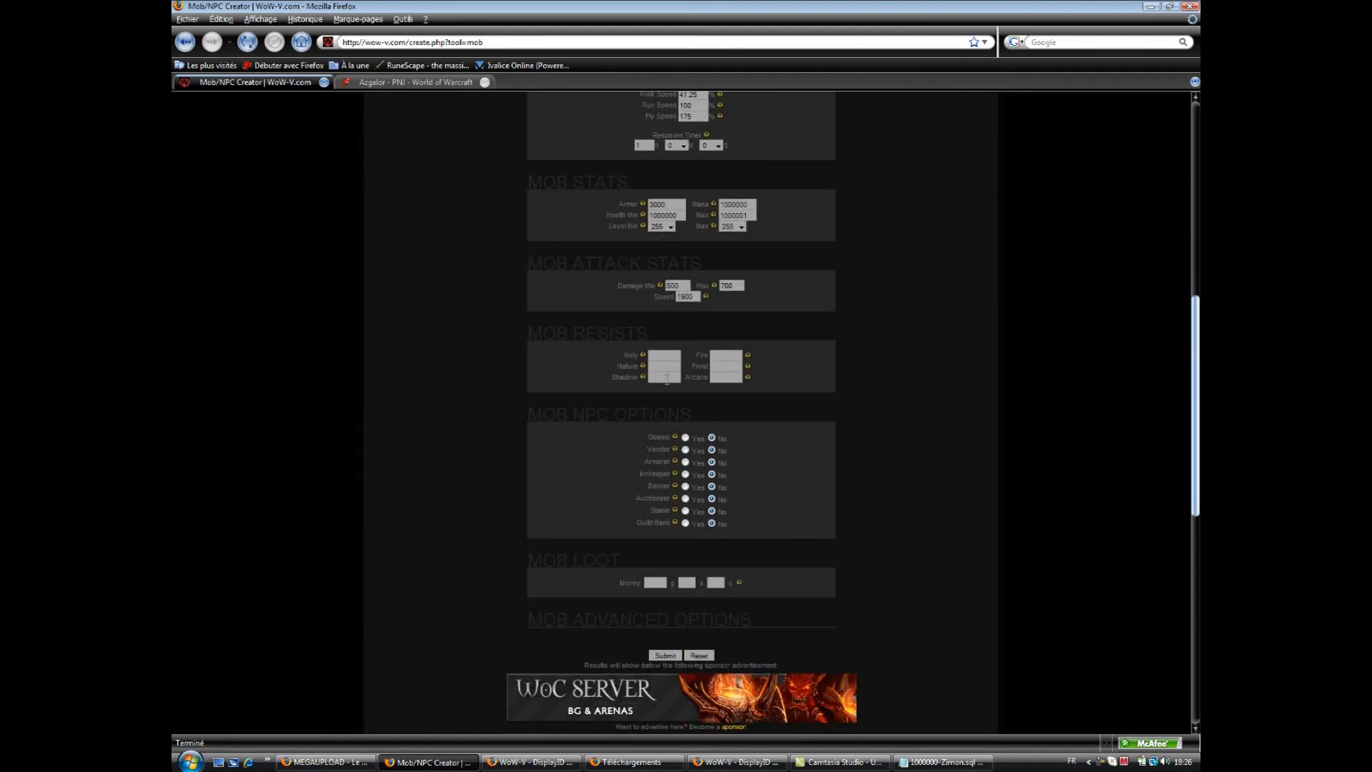
pyautogui.click(655, 370)
pyautogui.write('10')
pyautogui.click(670, 377)
pyautogui.write('1010')
pyautogui.click(734, 368)
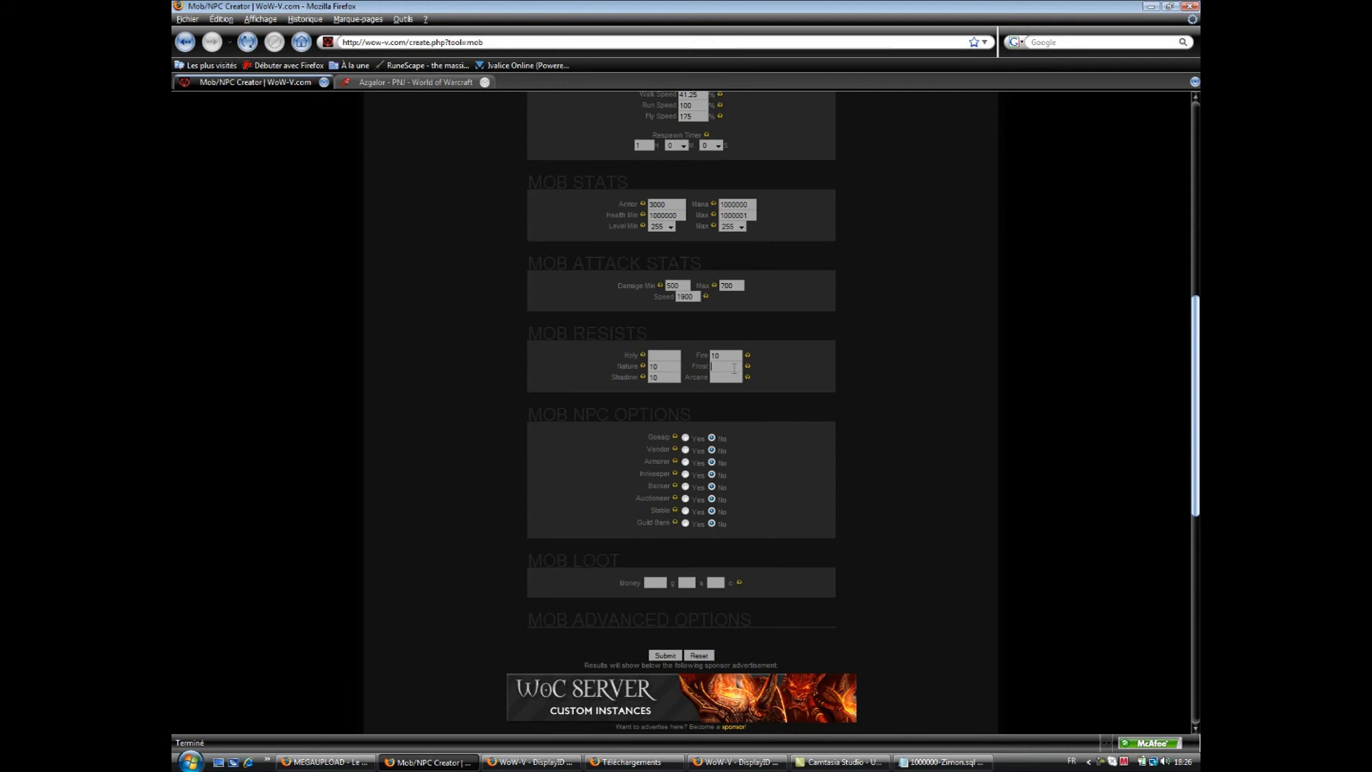
pyautogui.click(719, 379)
pyautogui.write('10')
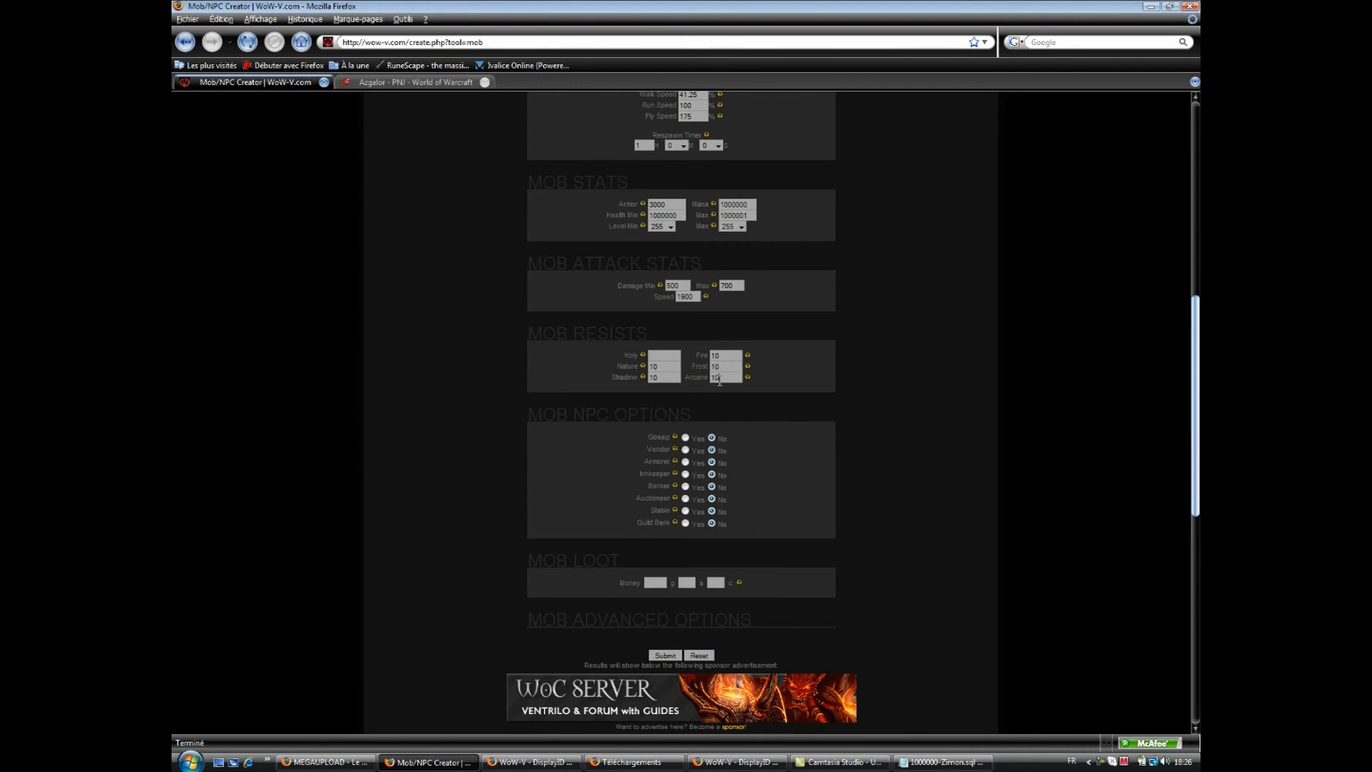
# Set the mob's money loot to 6 gold and submit the completed mob form.
pyautogui.scroll(-2, 796, 430)
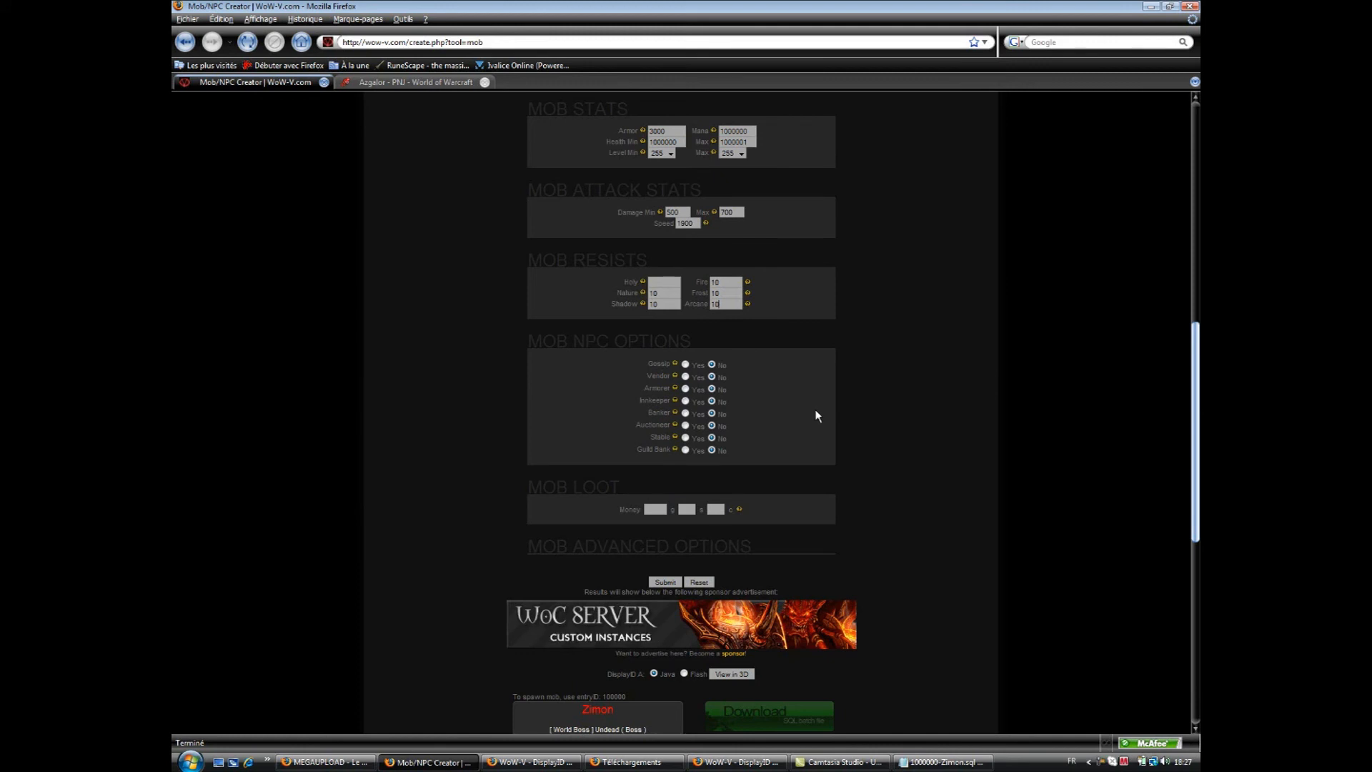
pyautogui.click(658, 507)
pyautogui.write('6')
pyautogui.scroll(-4, 988, 426)
pyautogui.scroll(-1, 929, 428)
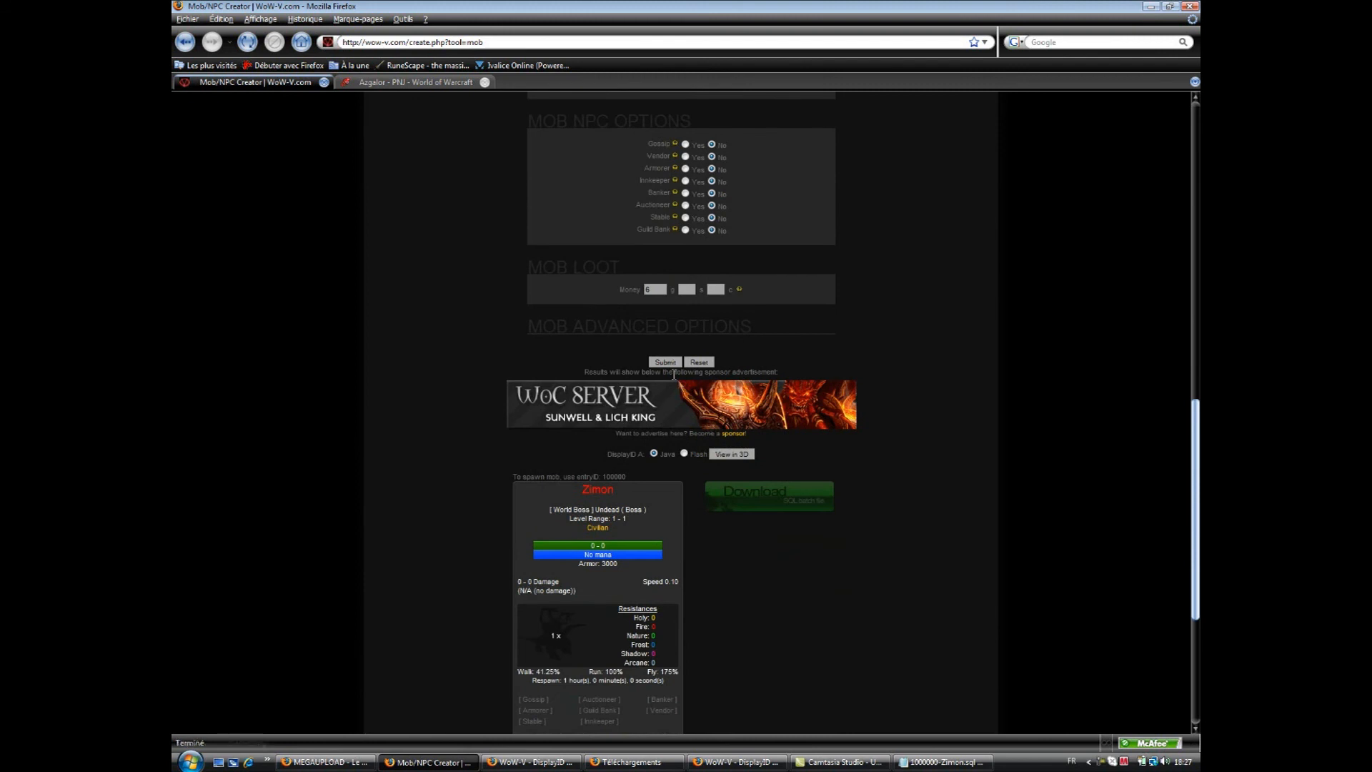
pyautogui.click(667, 362)
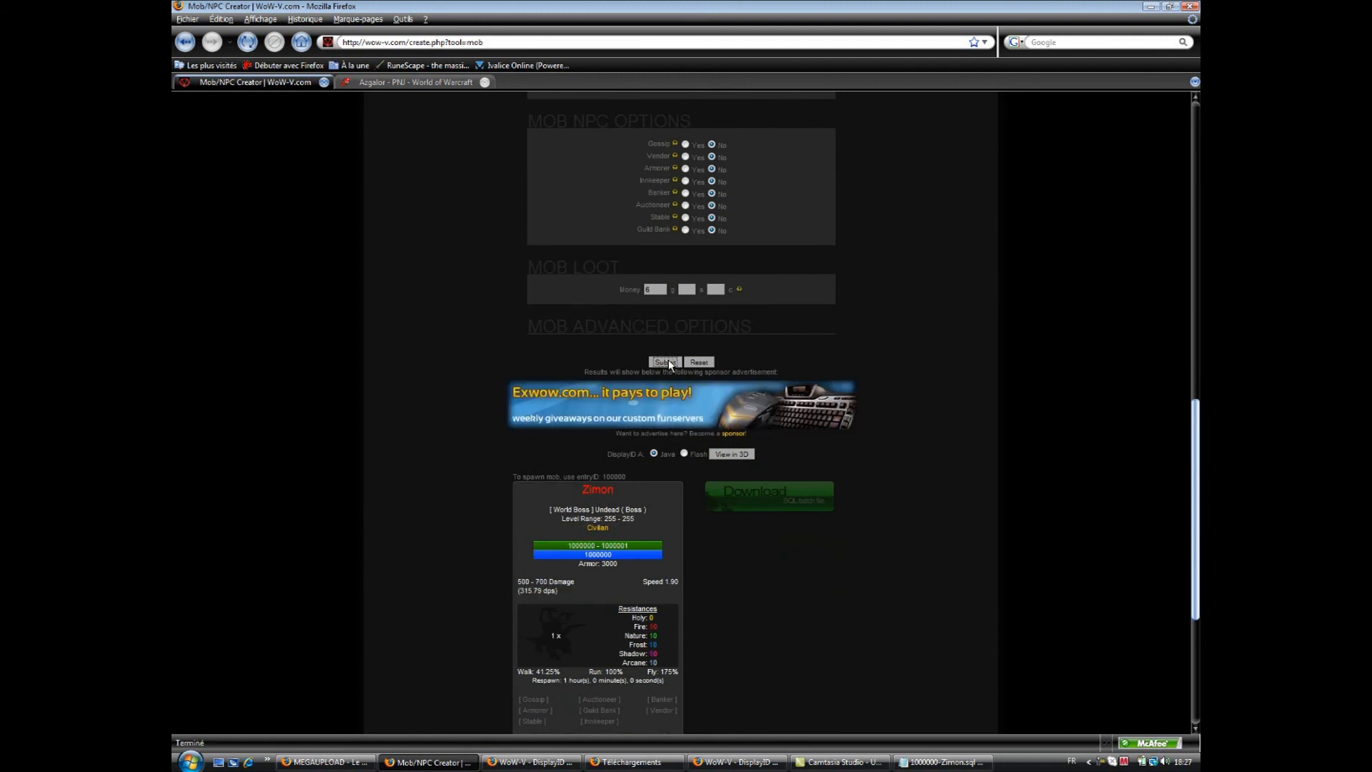
# Download the Ascent SQL batch for the mob and open 100000-Zimon.sql with Bloc-notes.
pyautogui.click(764, 507)
pyautogui.scroll(-4, 753, 512)
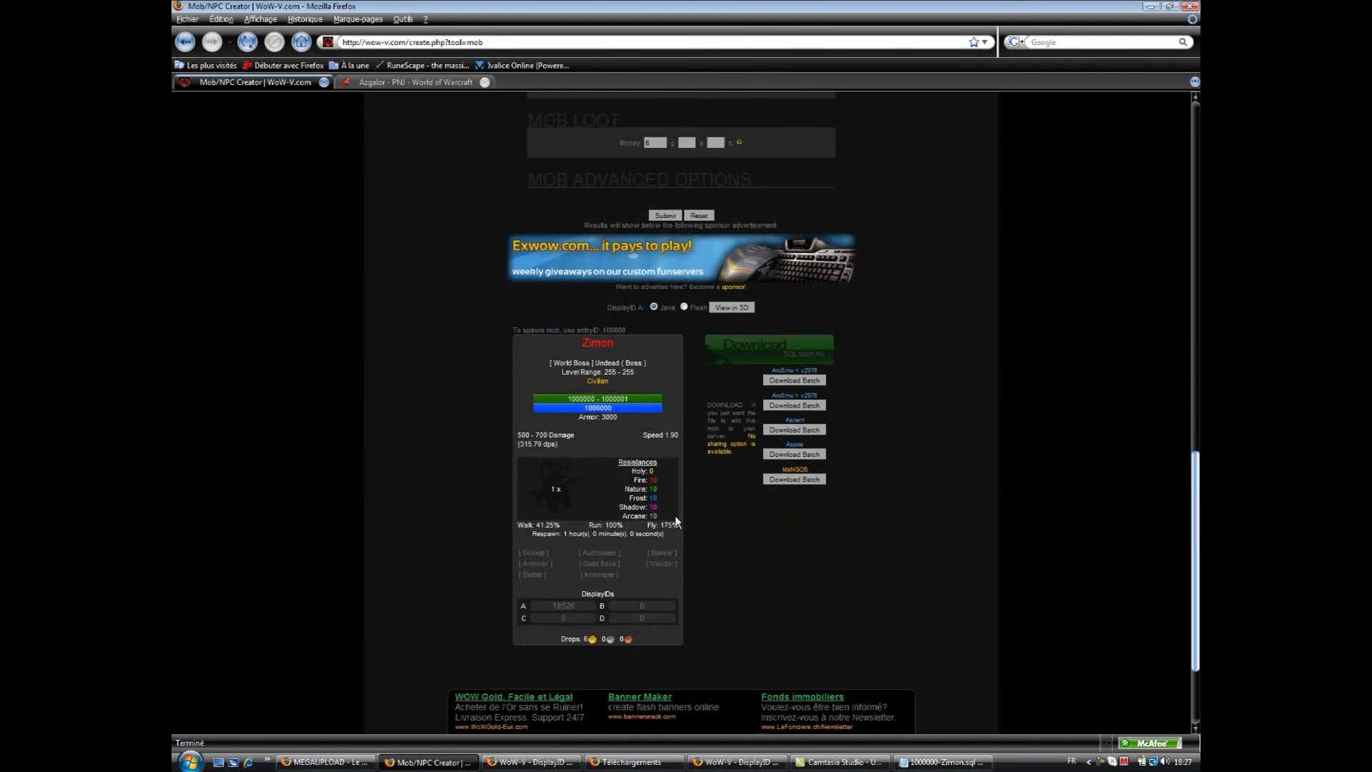
pyautogui.click(795, 430)
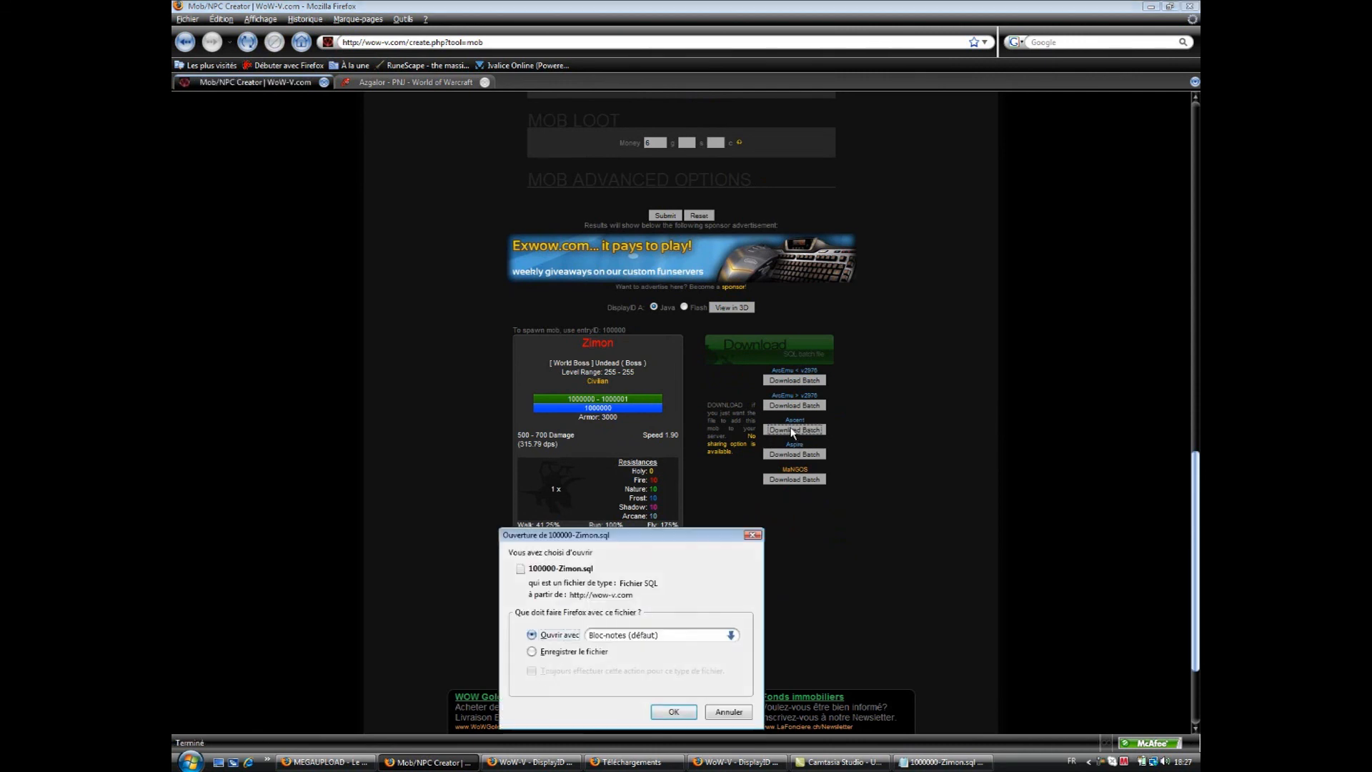
pyautogui.click(673, 713)
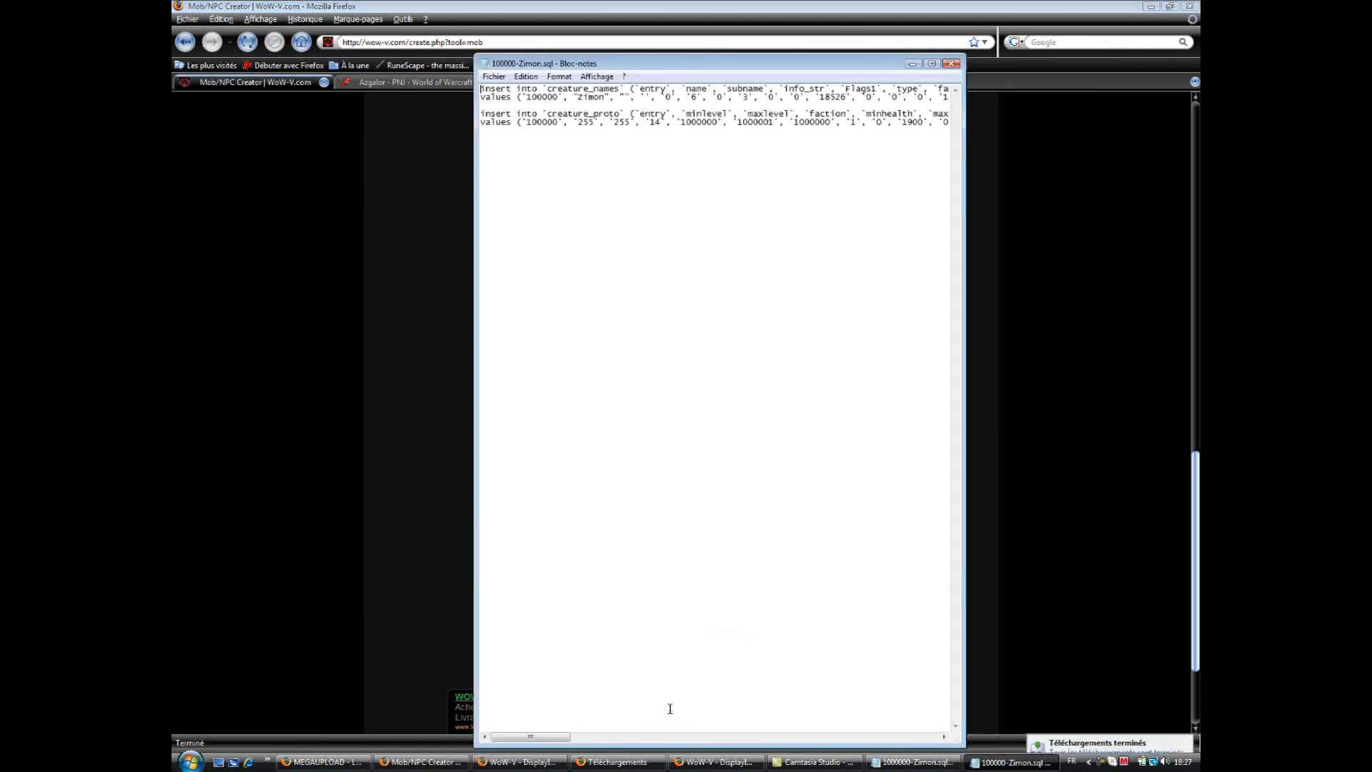
# Select the entire SQL script in Bloc-notes and switch back to the Mob/NPC Creator page.
pyautogui.hotkey('ctrl', 'a')
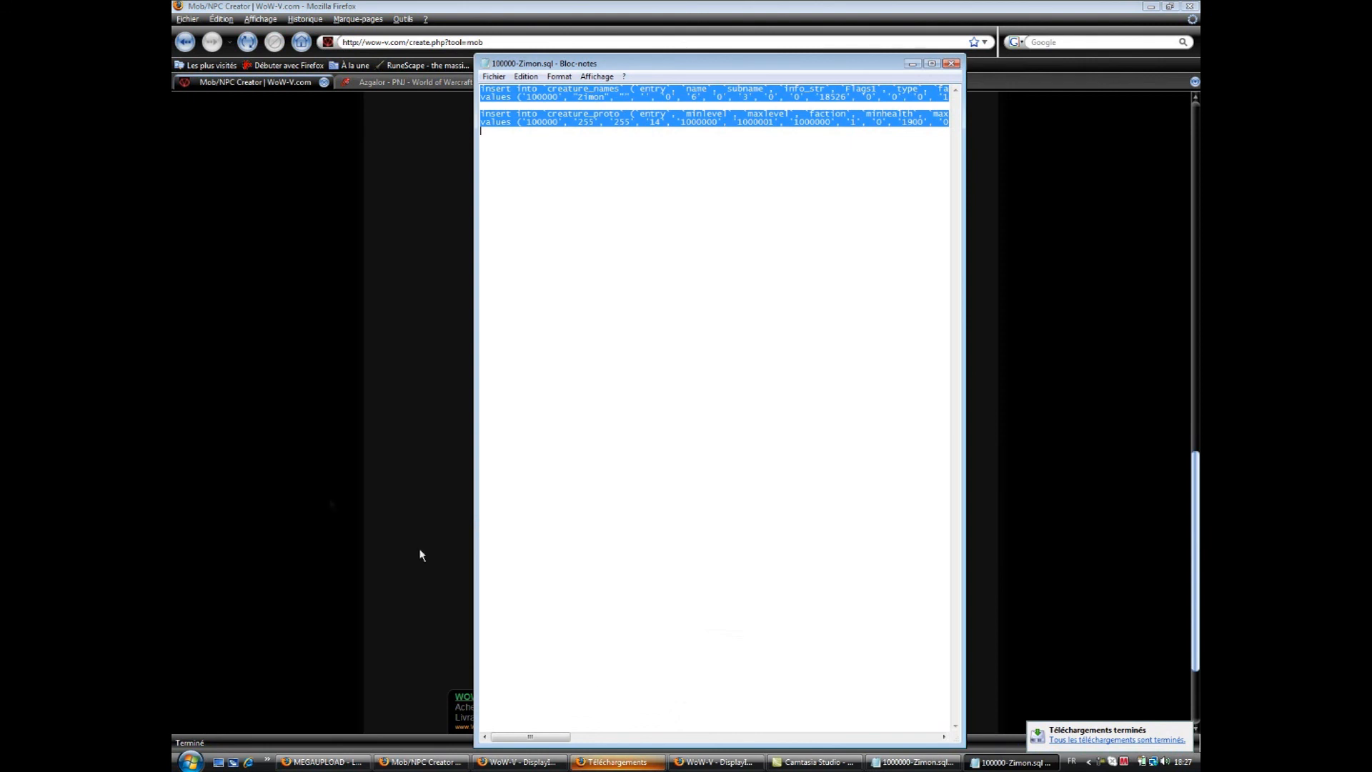
pyautogui.click(323, 502)
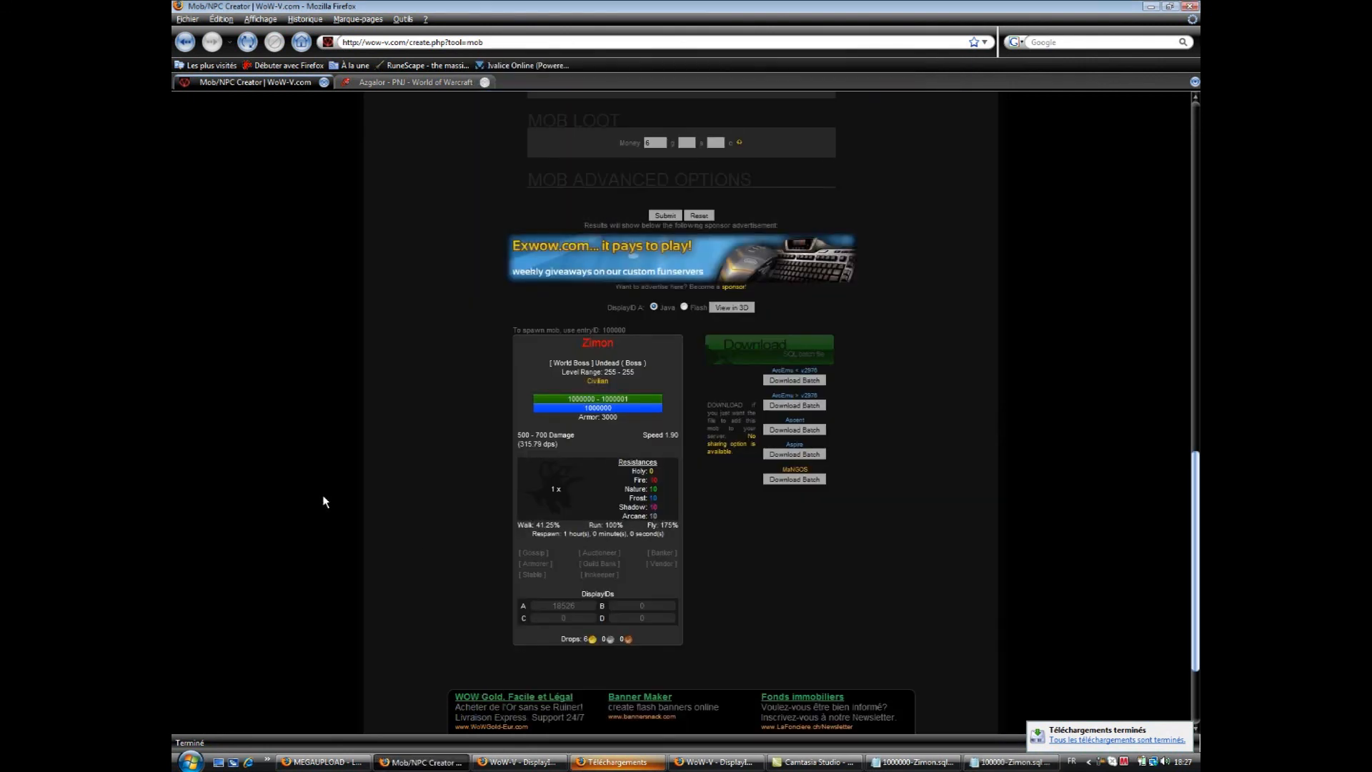